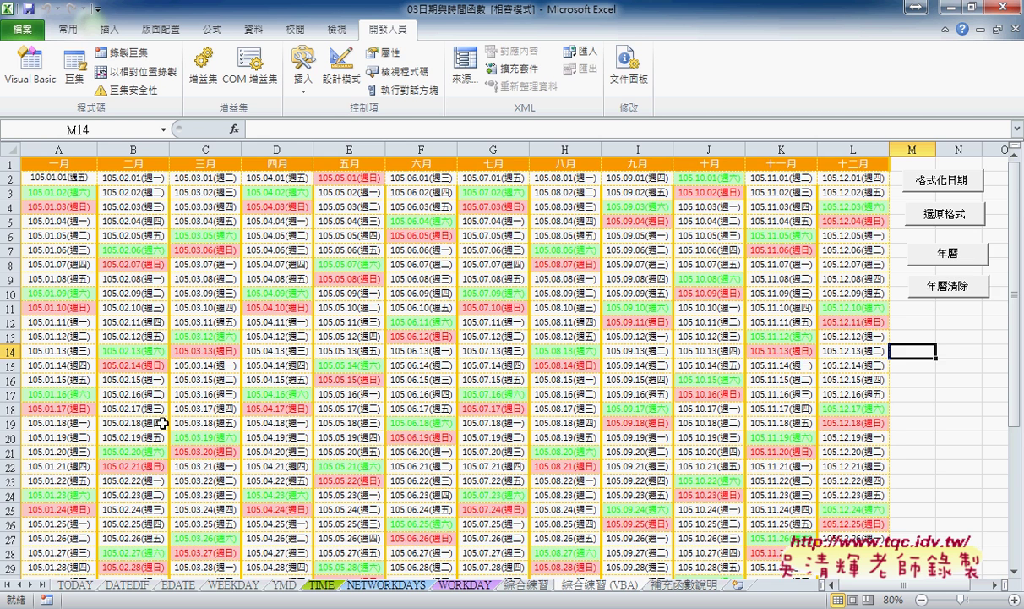
Clear all dates from A2:L32 with the 年曆清除 button, keeping only the month headers.
scroll(152, 401, "down", 2)
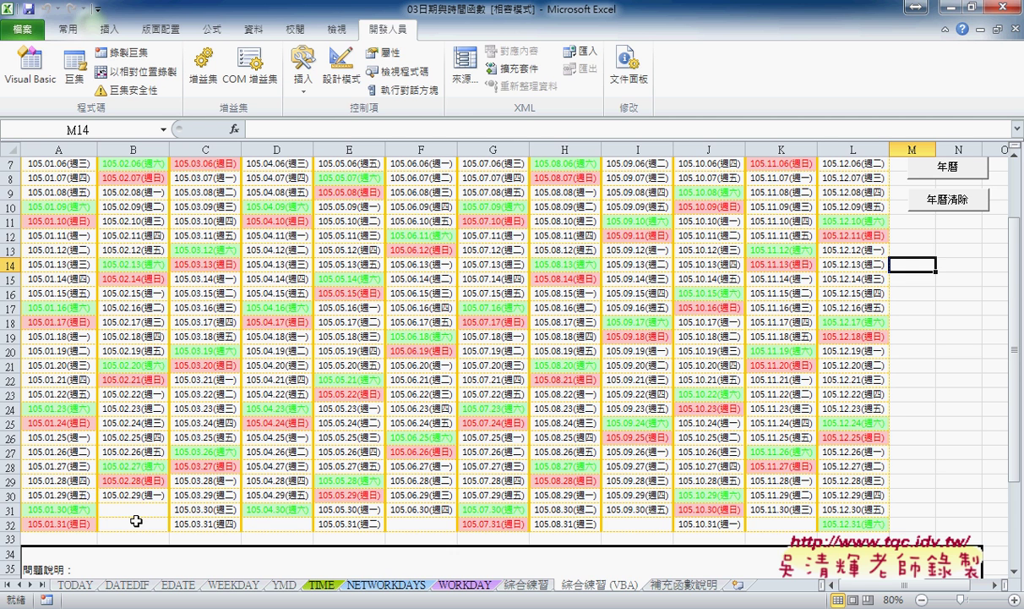
scroll(137, 519, "up", 2)
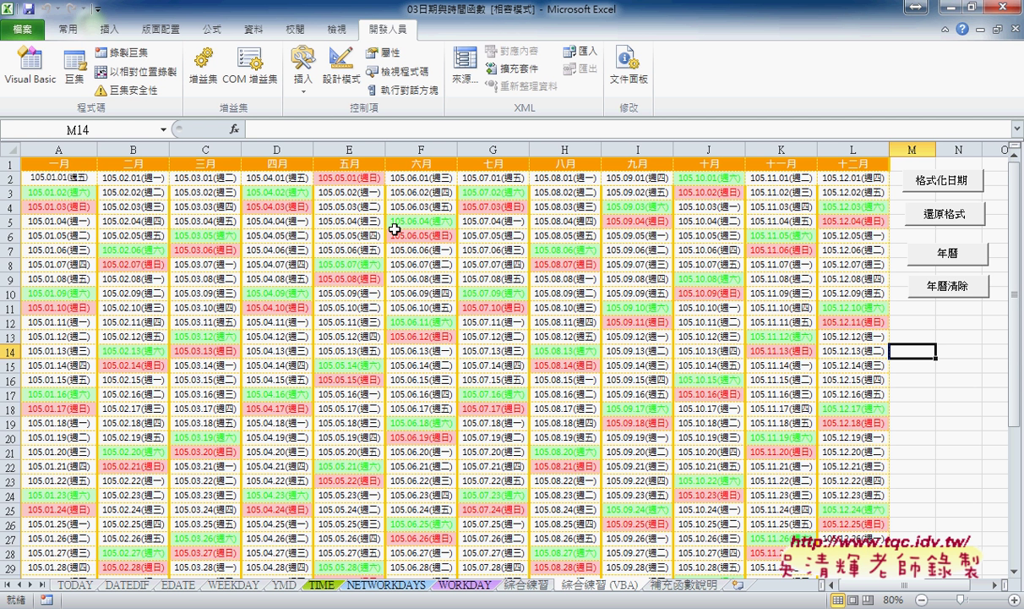
left_click(947, 290)
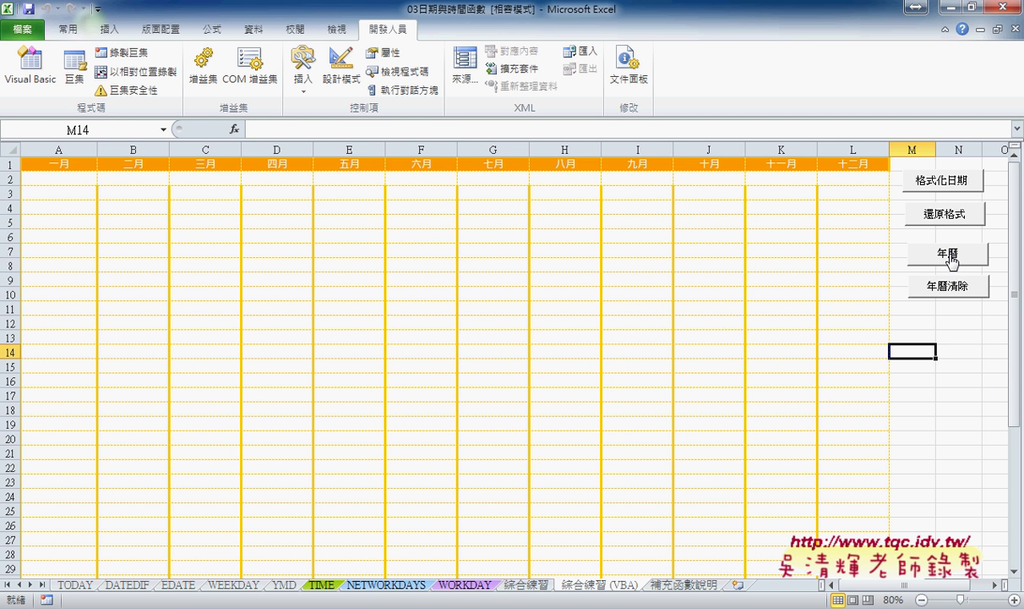
Generate the year-104 dates with the 年曆 button, then select A4 on the Home tab.
left_click(948, 255)
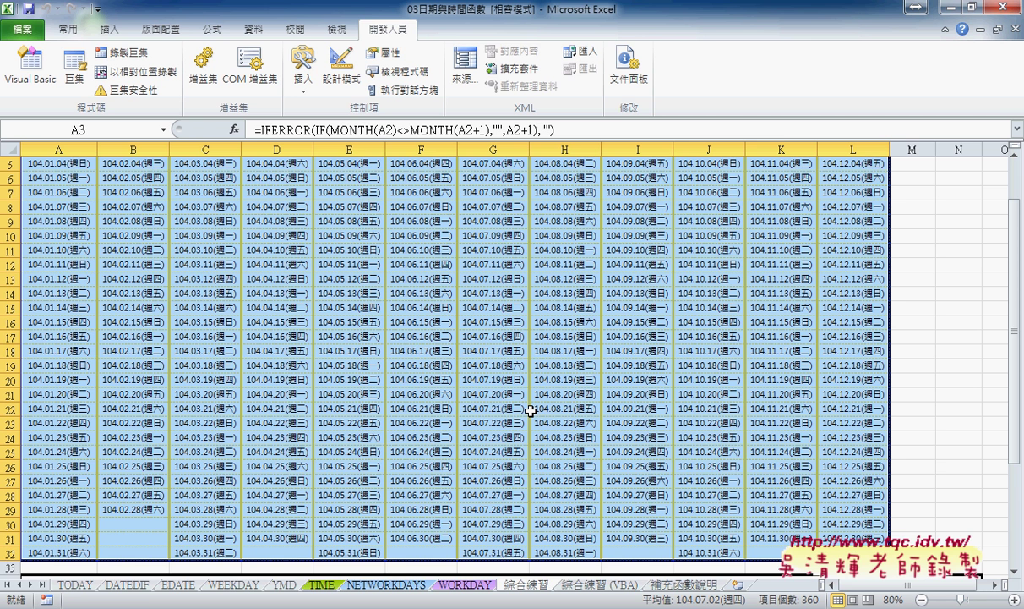
scroll(421, 332, "up", 2)
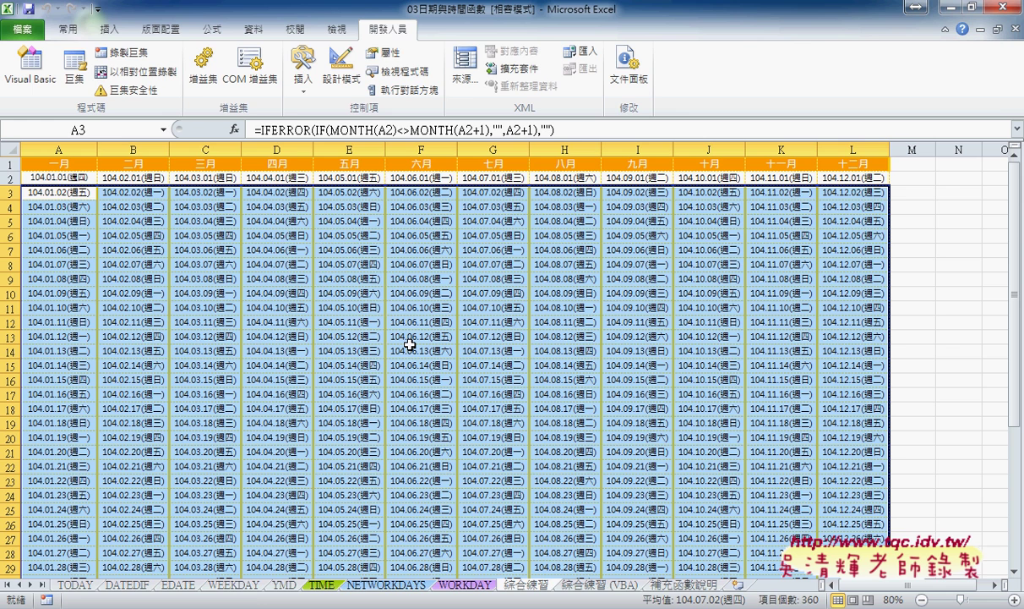
left_click(81, 202)
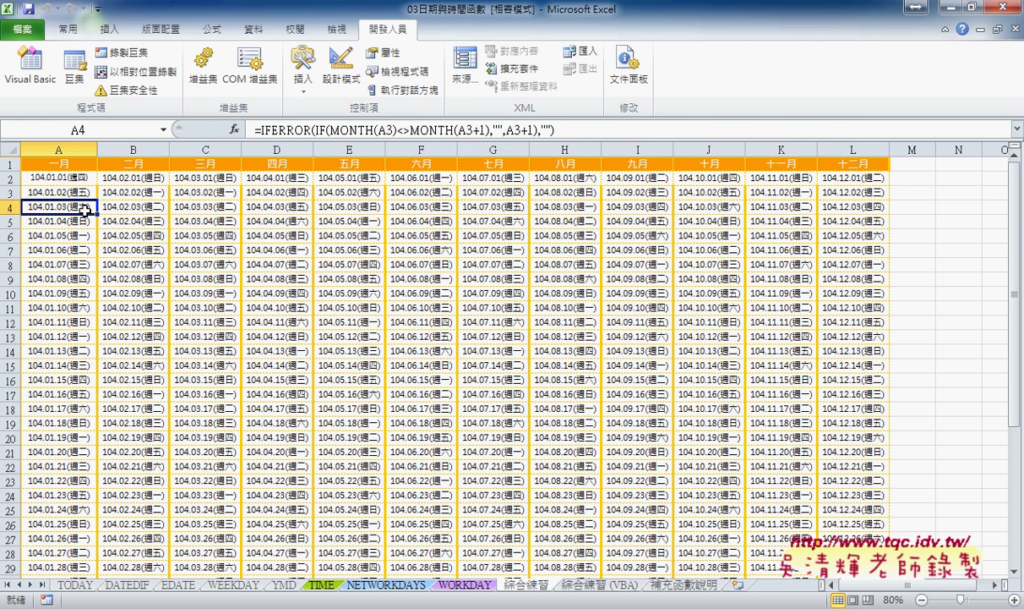
left_click(67, 28)
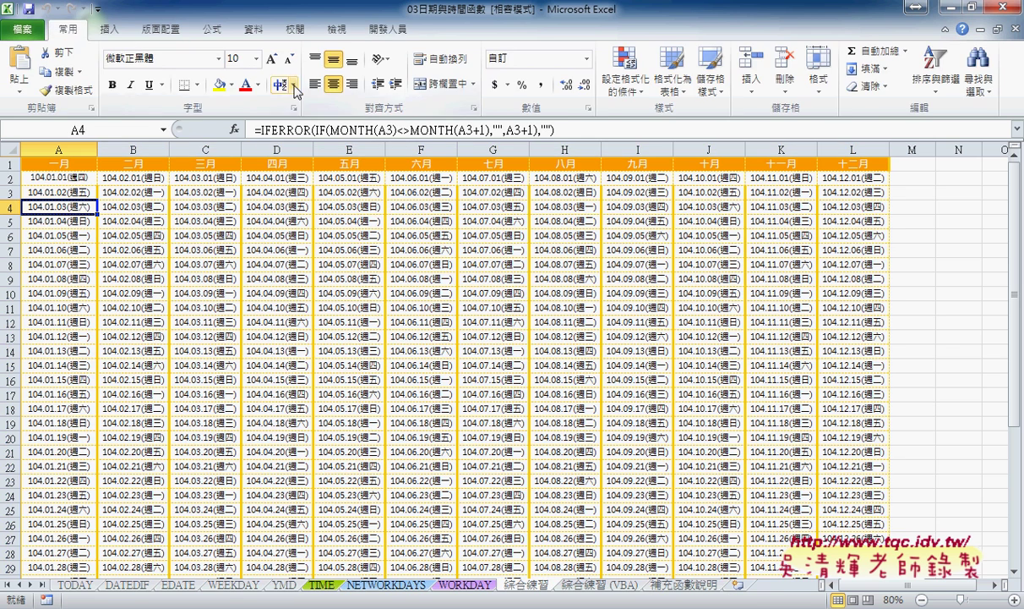
Colour the text of the Saturday date 104.01.03 in A4 green.
left_click(232, 85)
key("Escape")
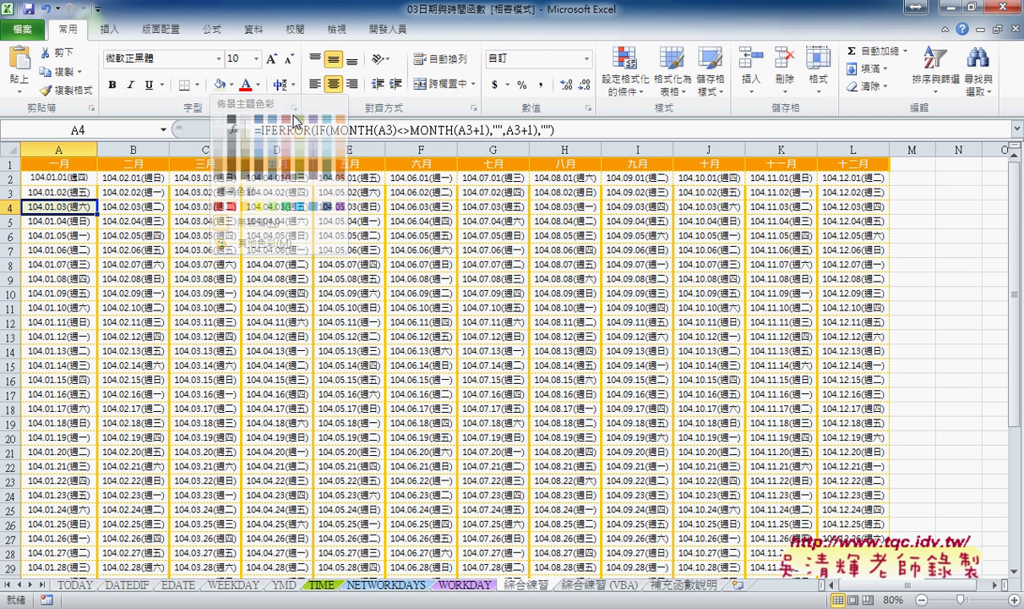
left_click(258, 85)
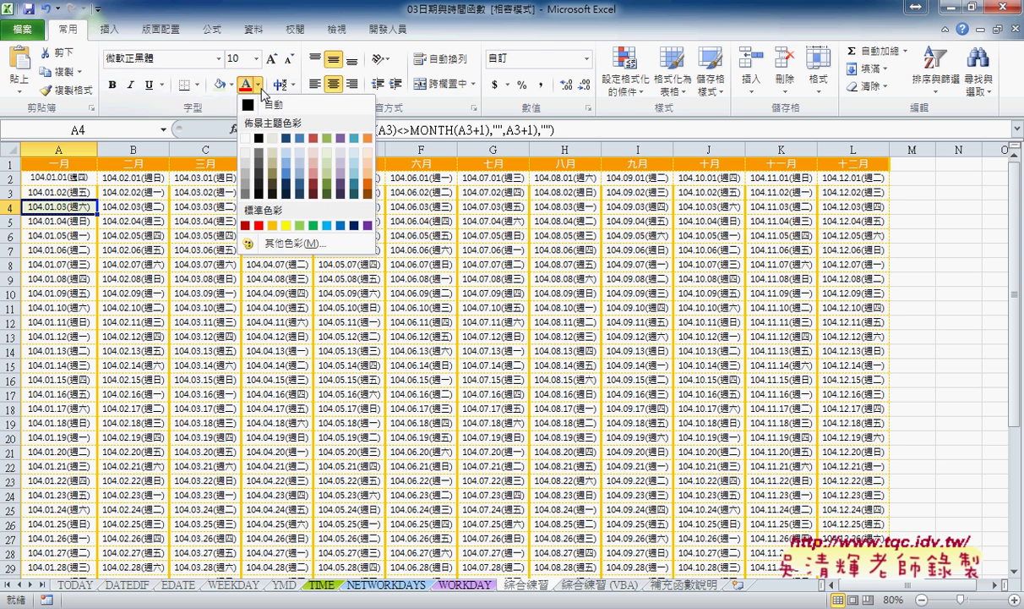
left_click(330, 199)
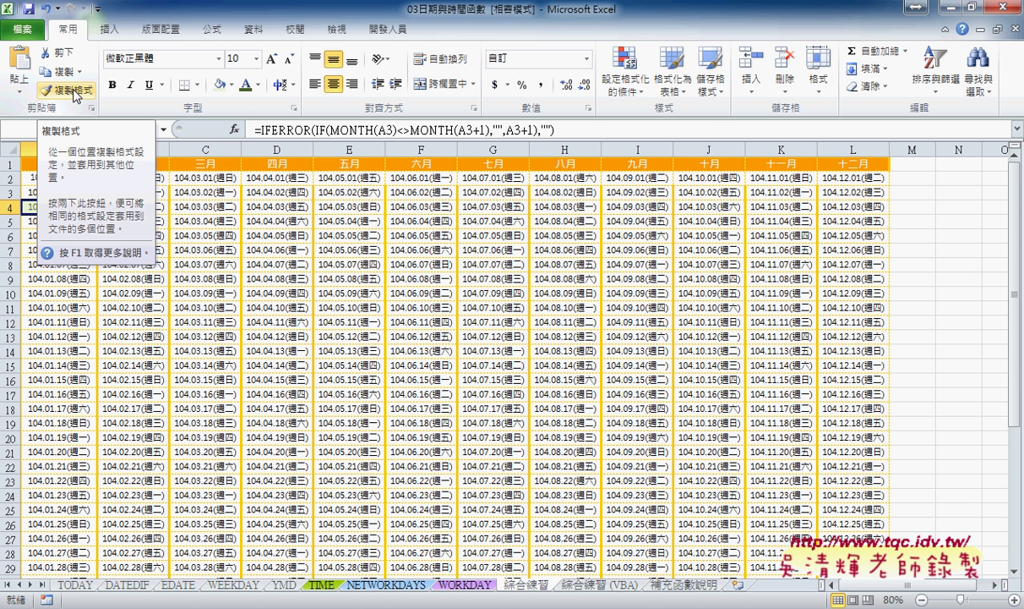
Copy A4's green text format to A11, A18 and A25 using Format Painter.
left_click(75, 95)
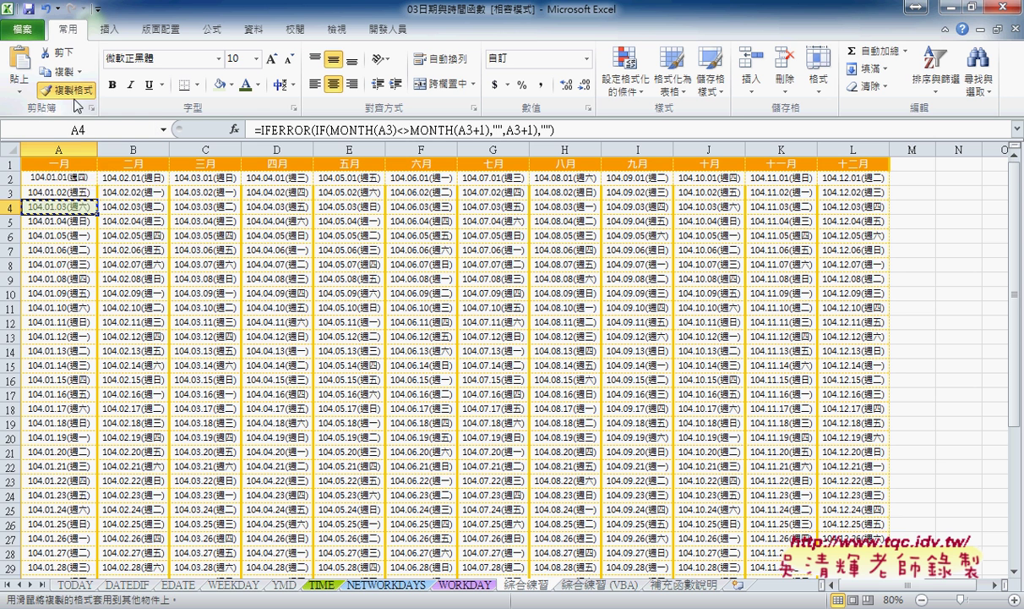
left_click(85, 306)
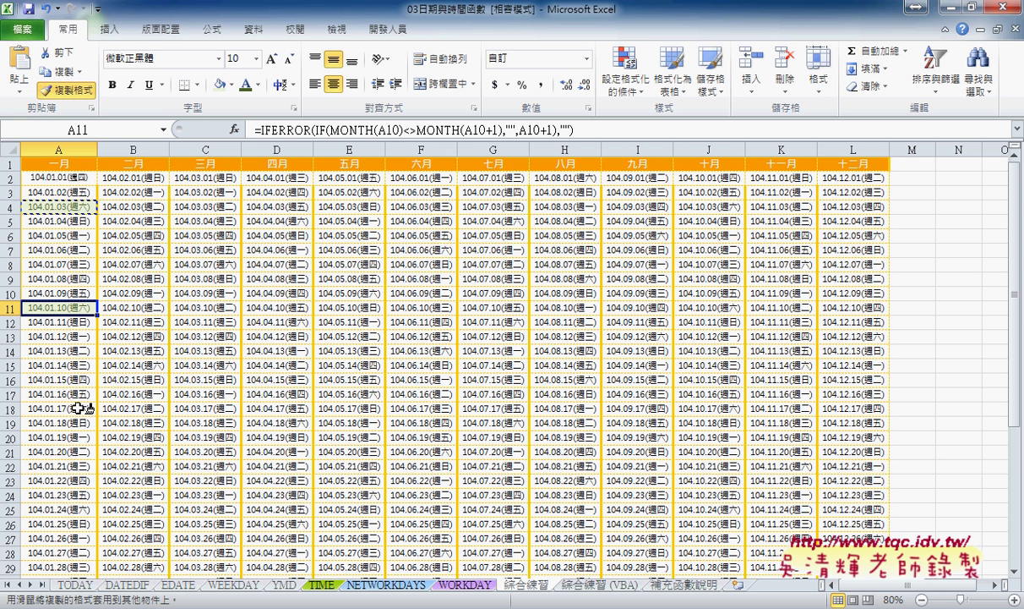
left_click(76, 405)
left_click(81, 508)
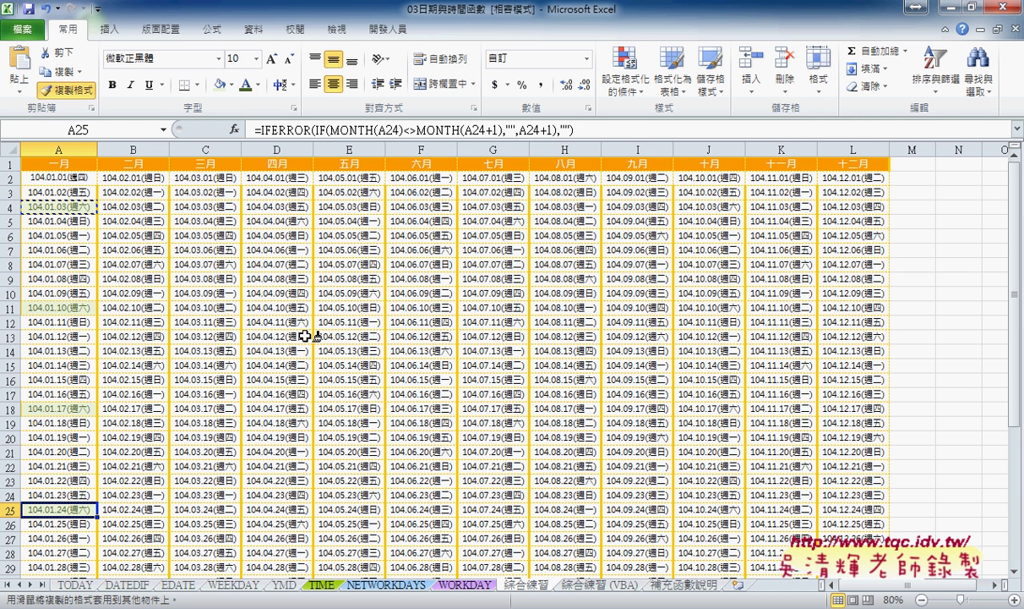
left_click(80, 90)
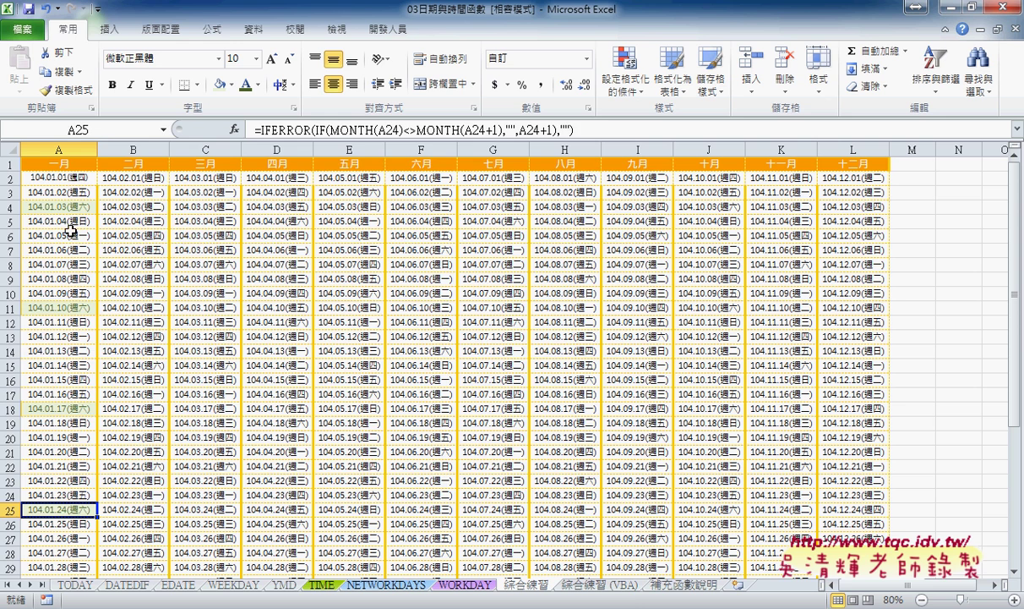
Select the full calendar range A2:L32 starting from A2.
left_click_drag(65, 179, 83, 179)
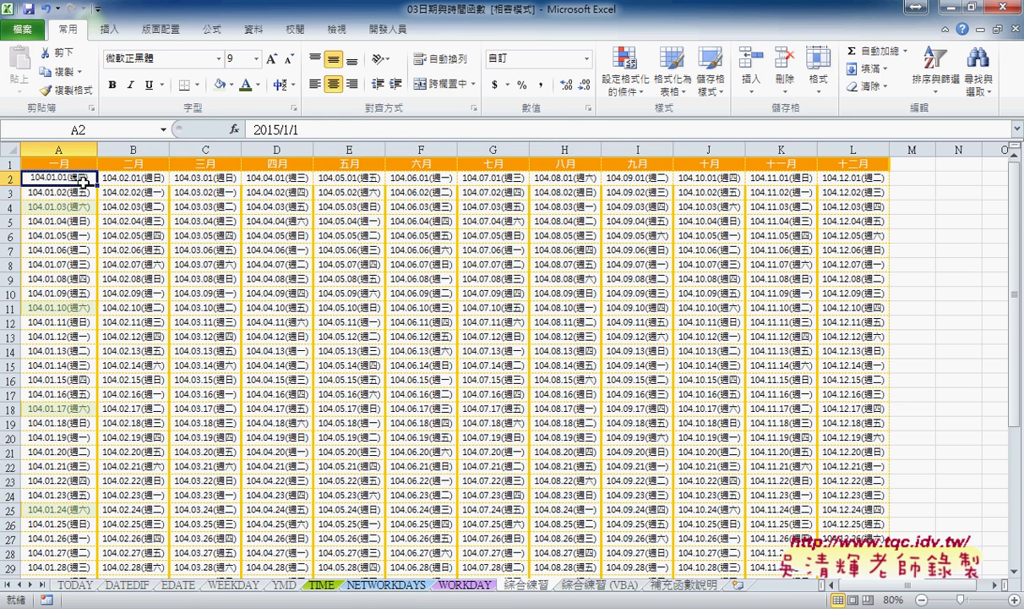
key("ctrl+shift+Right")
key("ctrl+shift+Down")
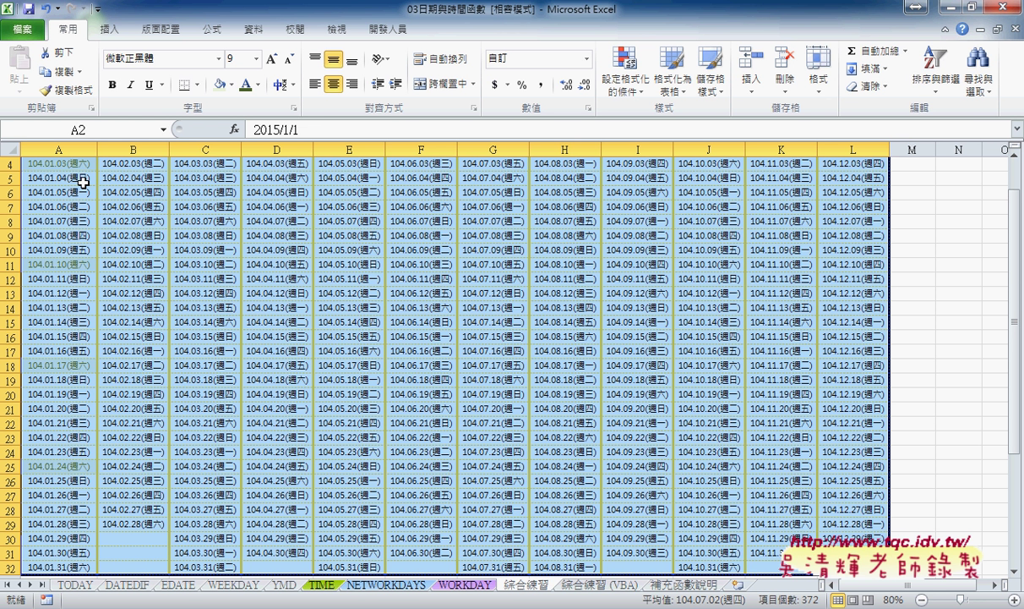
Create a new conditional formatting rule of type 'Use a formula to determine which cells to format'.
left_click(623, 93)
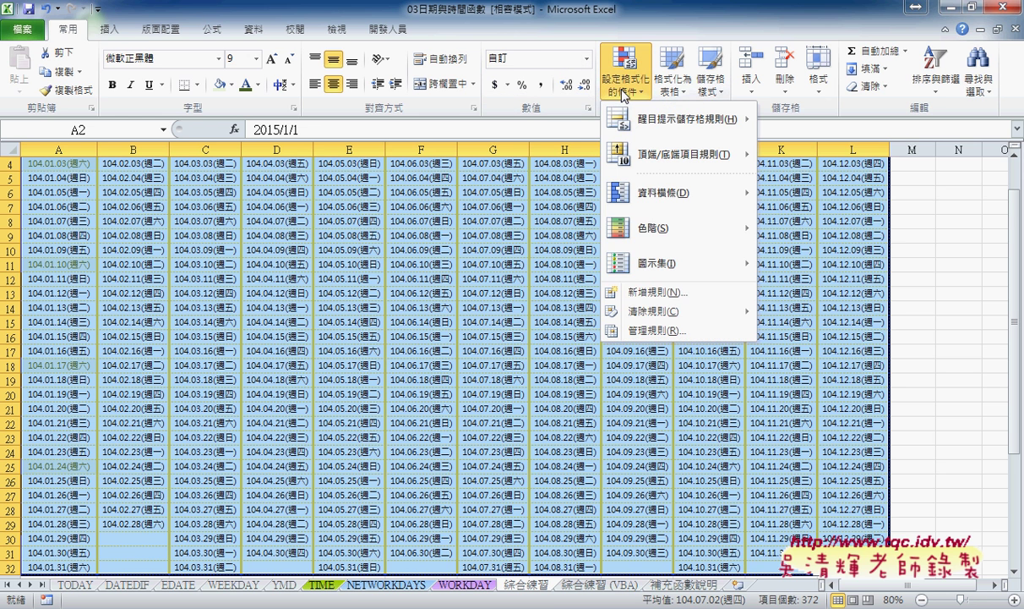
left_click(630, 292)
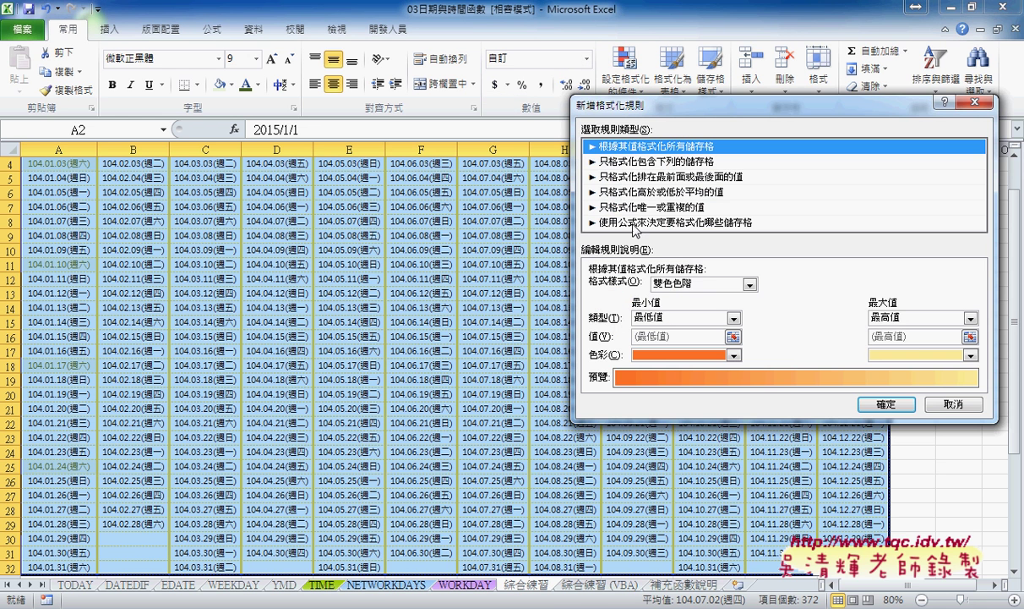
left_click_drag(639, 106, 521, 151)
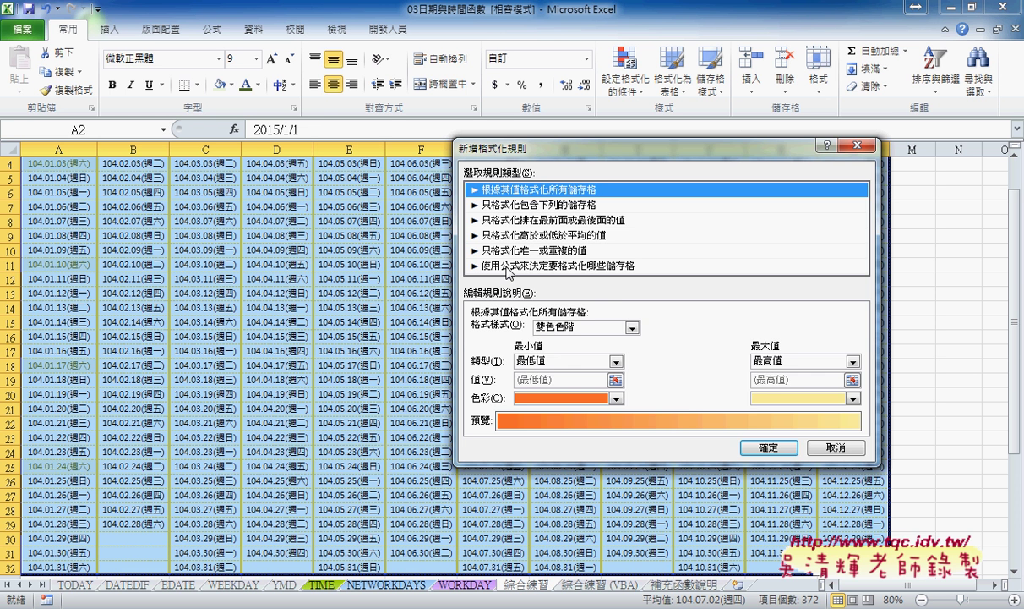
left_click(505, 265)
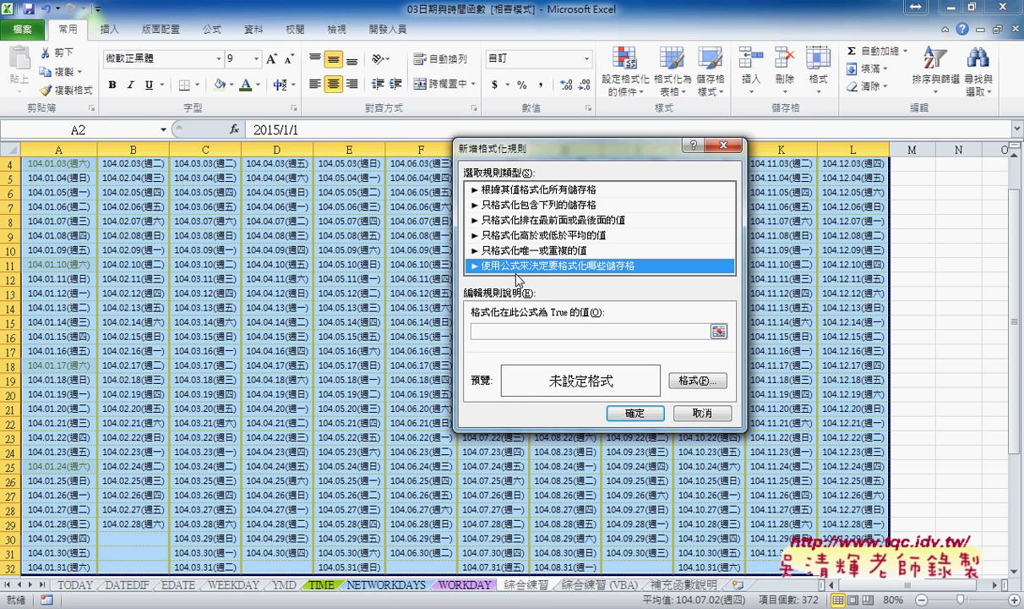
Enter the Saturday rule formula =weekday(A2)=7 and select it.
left_click(512, 333)
type("=")
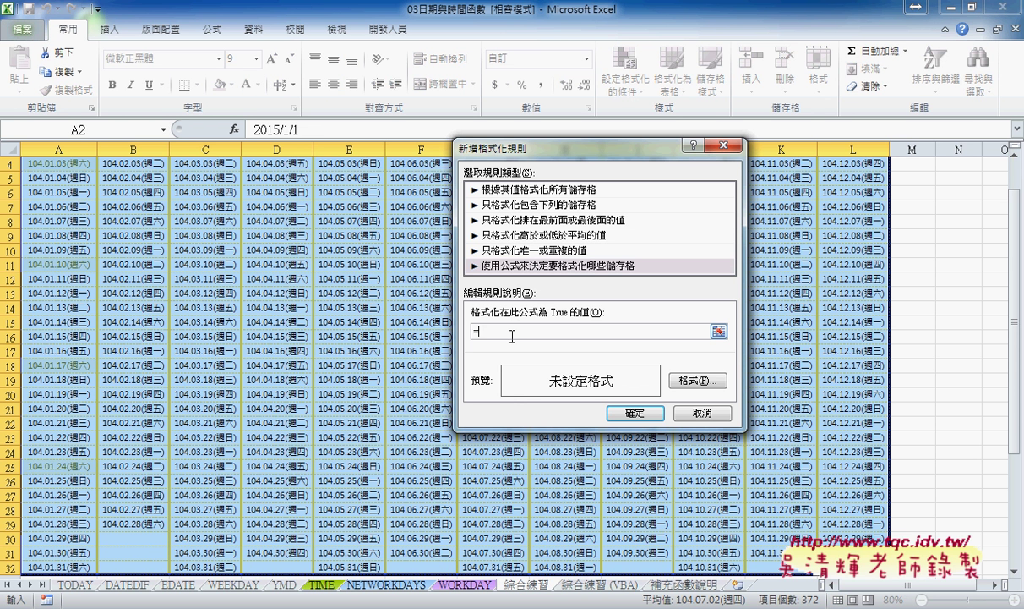
type("we")
type("ek")
type("day")
type("(")
type("A")
type("2")
type(")=")
type("7")
left_click_drag(530, 332, 539, 331)
left_click_drag(479, 332, 479, 332)
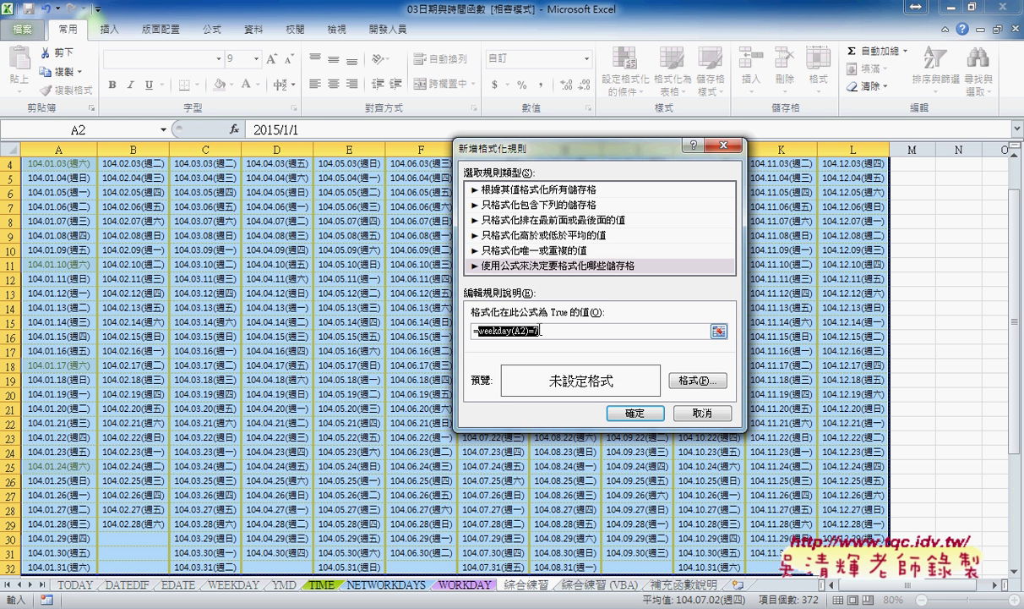
left_click_drag(474, 331, 554, 336)
Format the Saturday rule with dark olive green text on a light green fill.
left_click(704, 382)
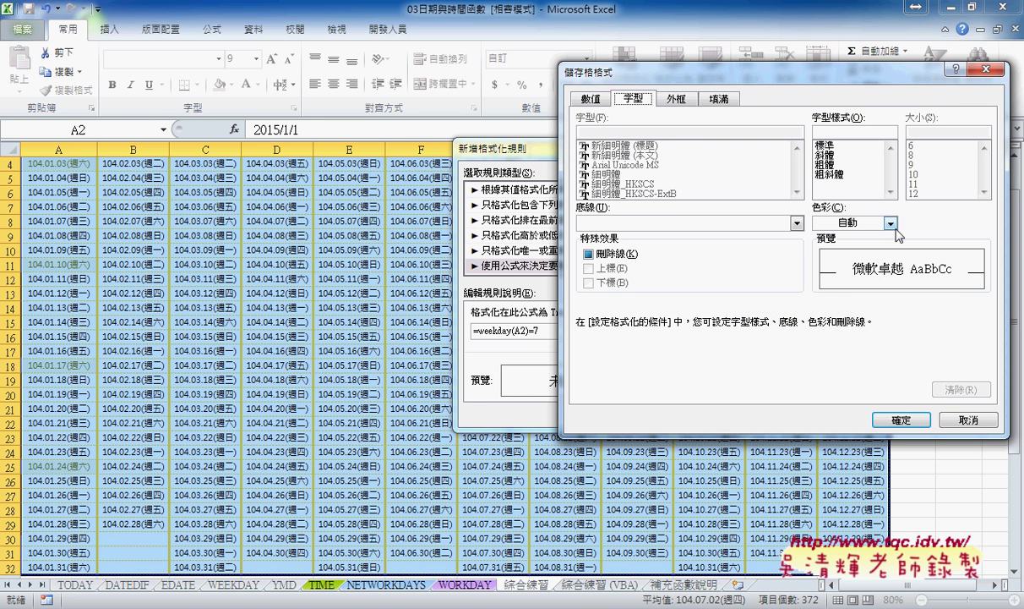
left_click(891, 223)
left_click(902, 328)
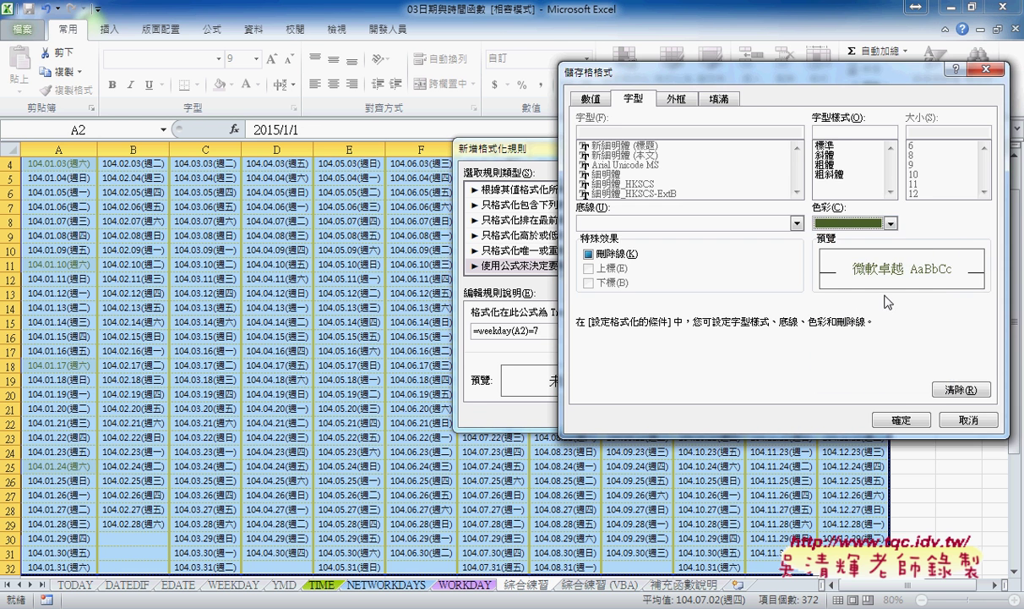
left_click(719, 99)
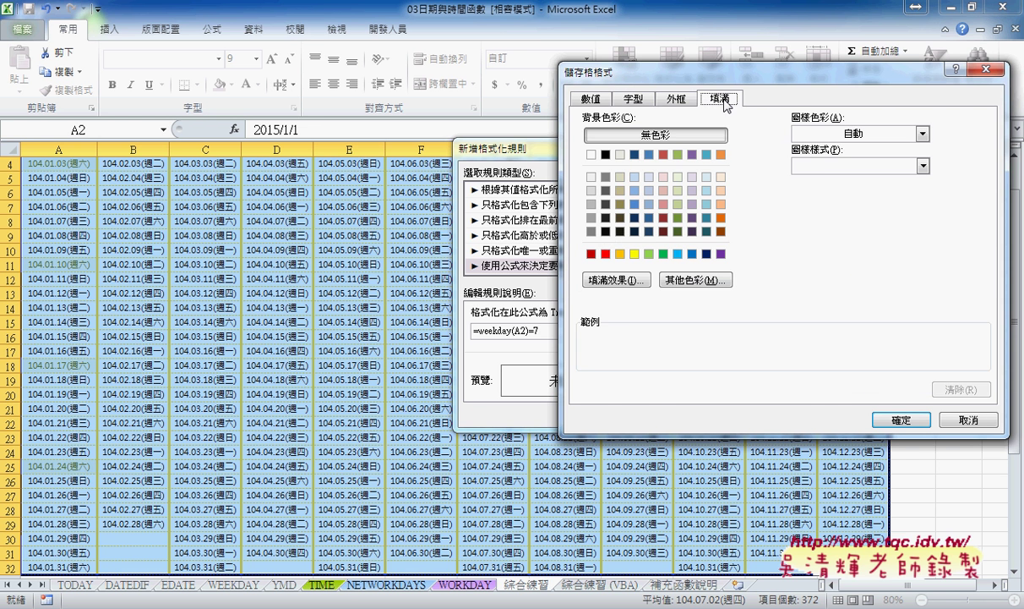
left_click(678, 176)
left_click(901, 419)
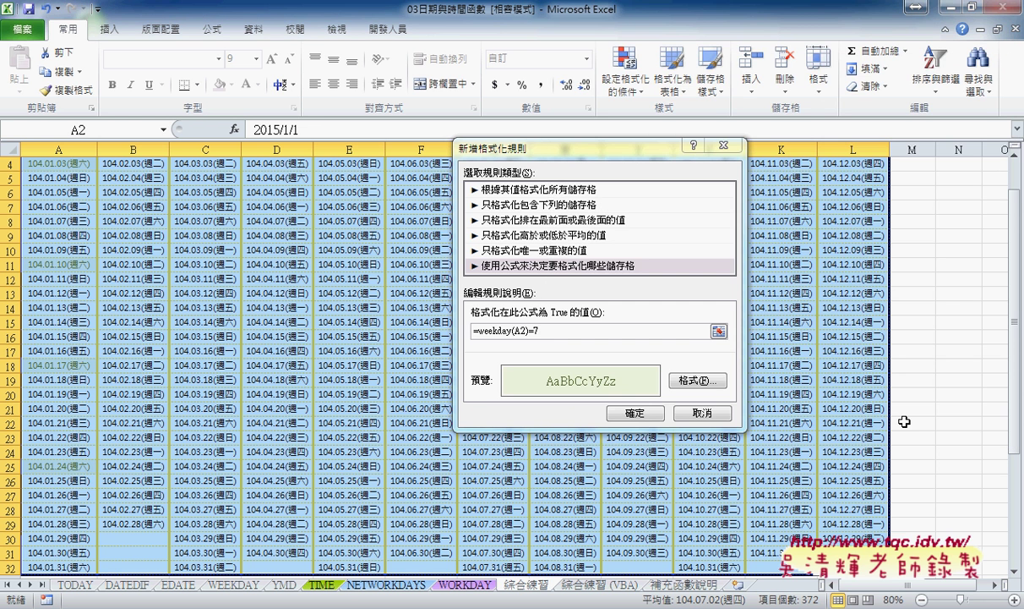
Copy the =weekday(A2)=7 formula and apply the Saturday rule to the calendar.
left_click_drag(539, 330, 440, 331)
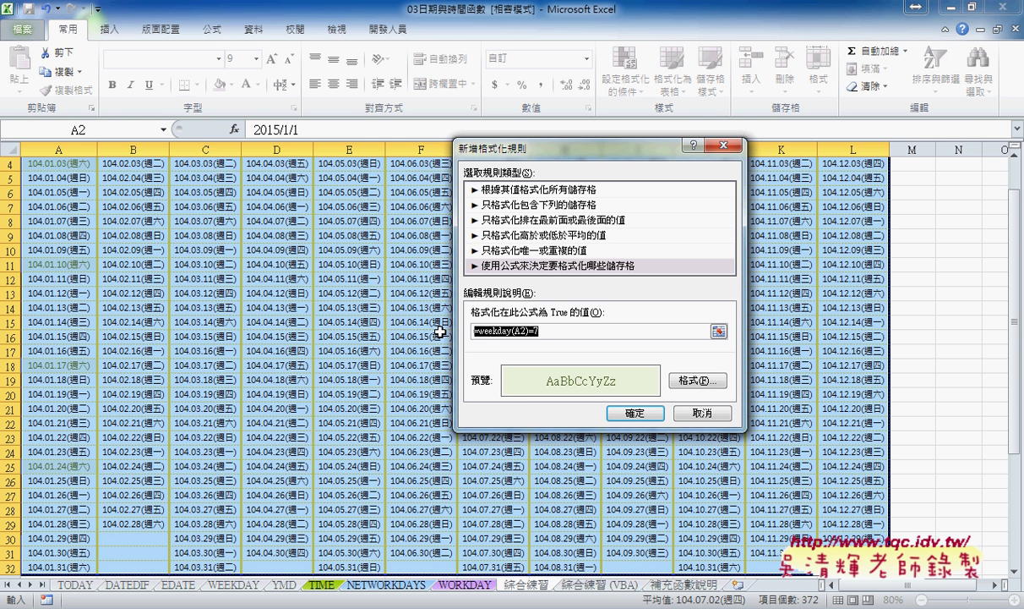
key("ctrl+c")
left_click(634, 413)
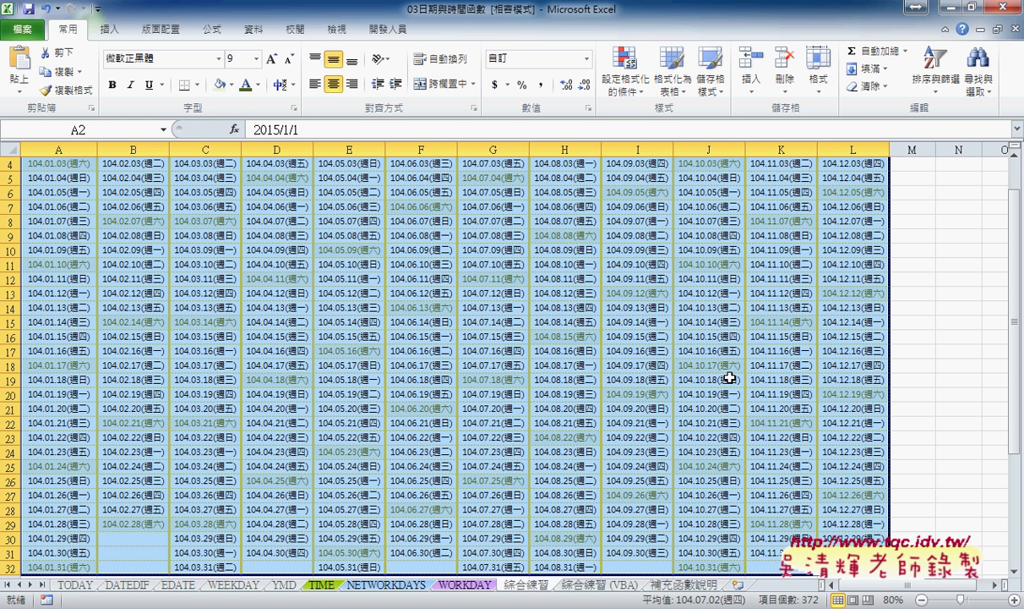
Start a new formula rule and enter =weekday(A2)=1 for Sundays.
left_click(618, 91)
left_click(651, 291)
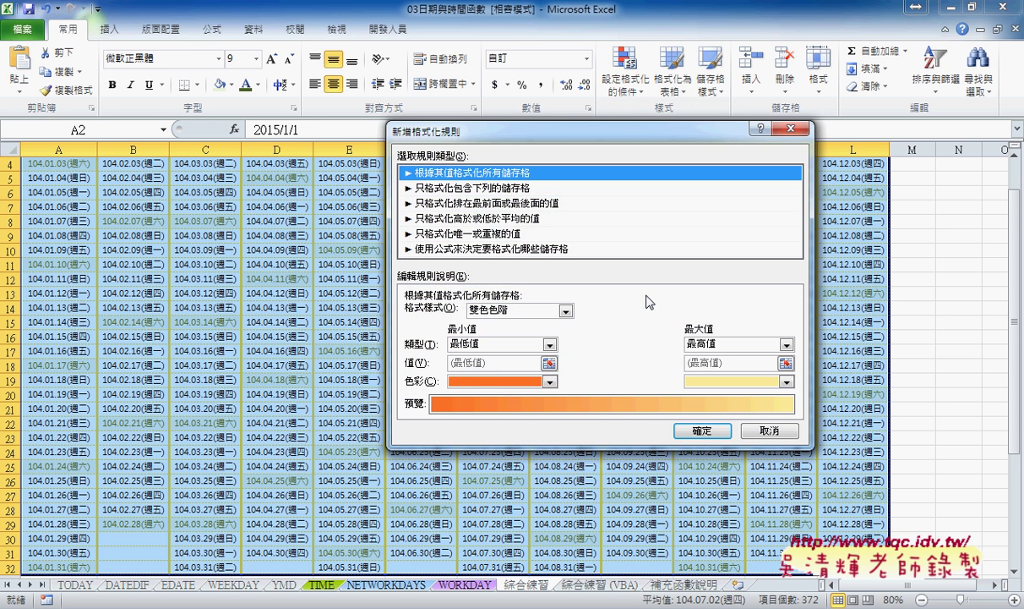
left_click(482, 248)
left_click(470, 313)
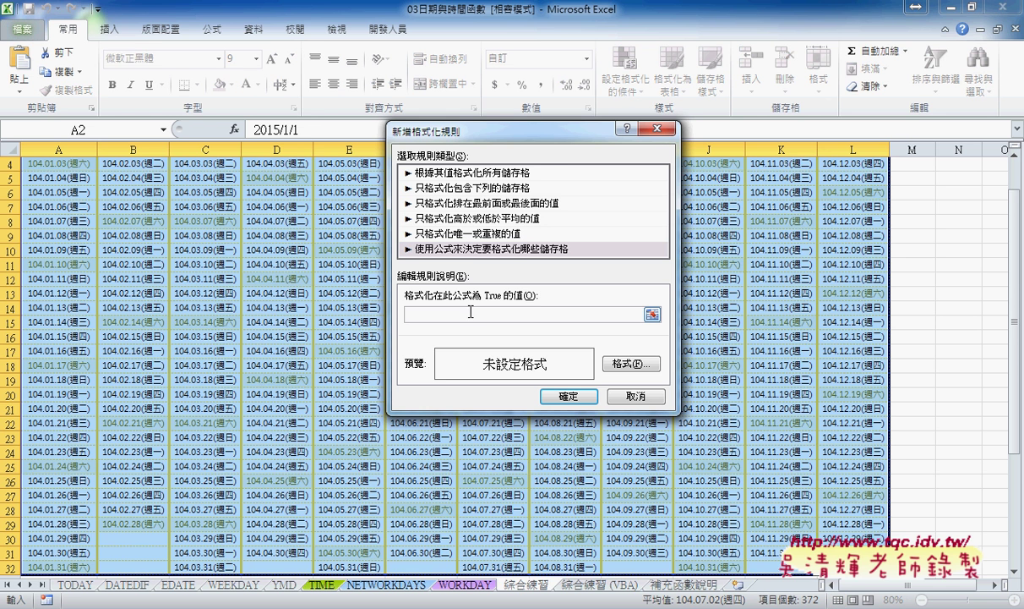
type("=weekday(A2)=7")
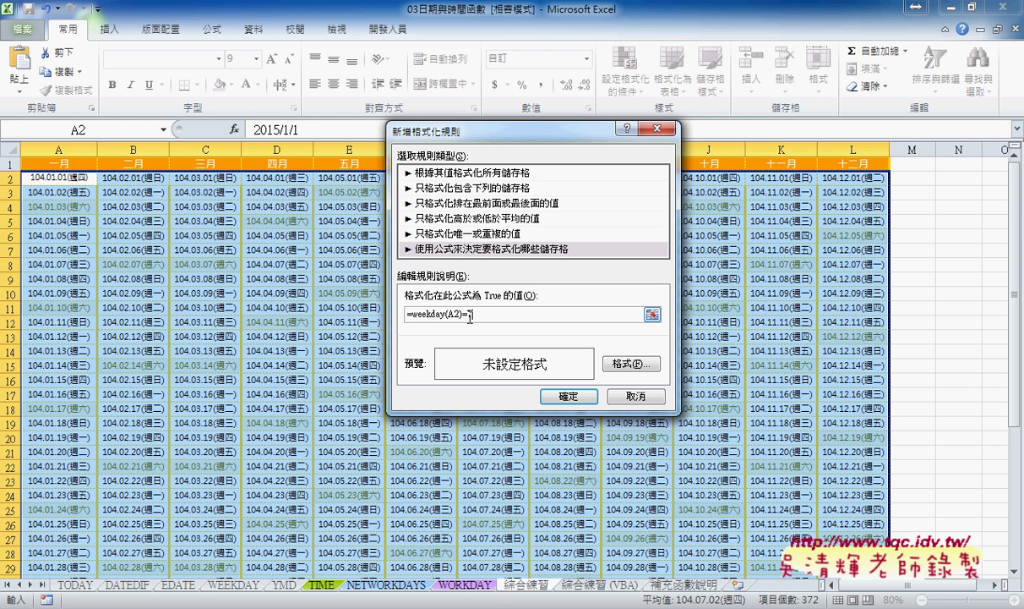
left_click_drag(468, 313, 503, 317)
type("1")
Give the Sunday rule red text on a light pink fill and apply it.
left_click(627, 365)
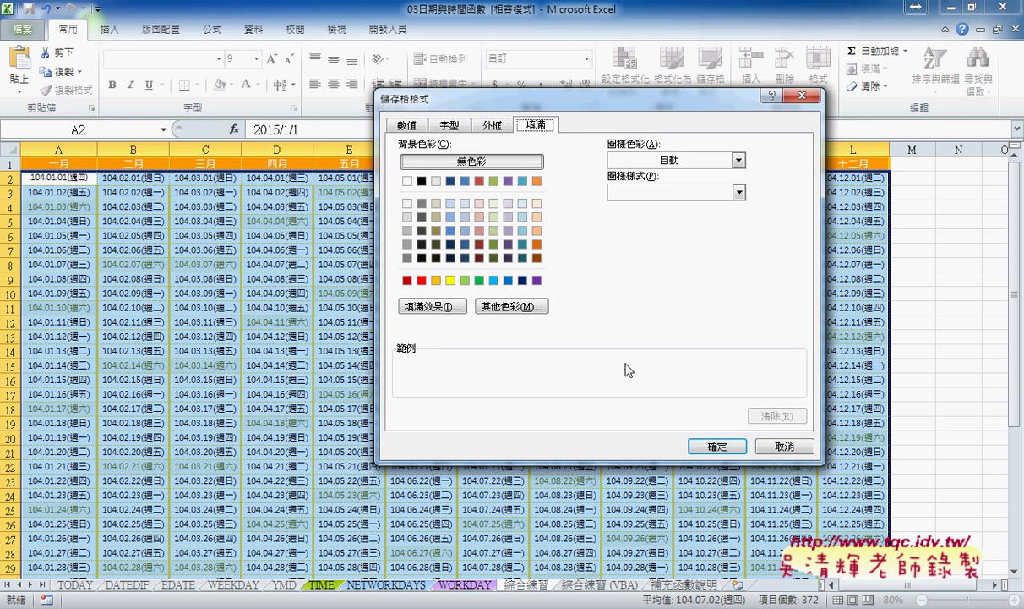
left_click(479, 205)
left_click(436, 128)
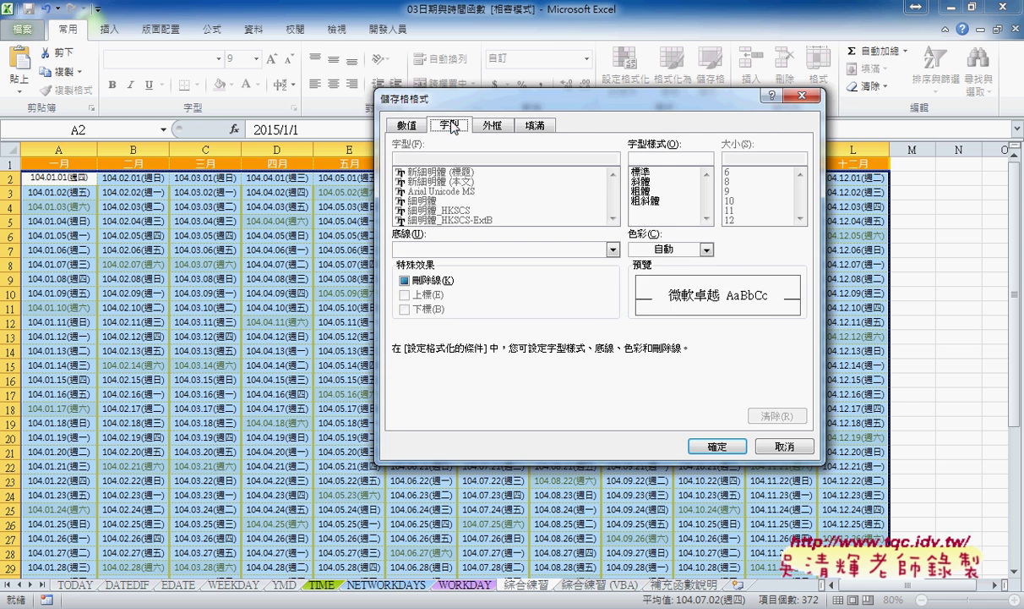
left_click(683, 249)
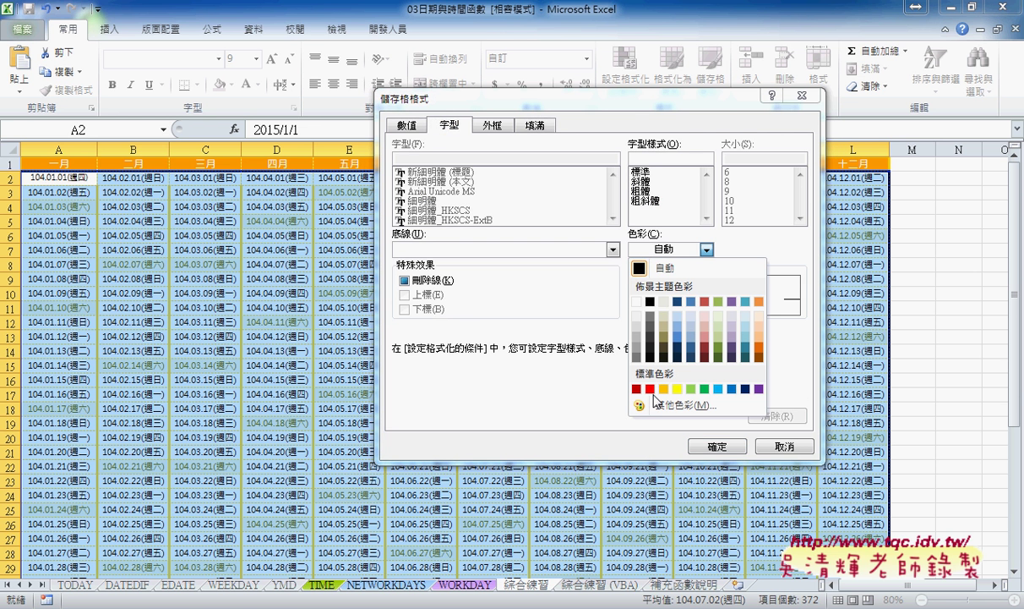
left_click(651, 389)
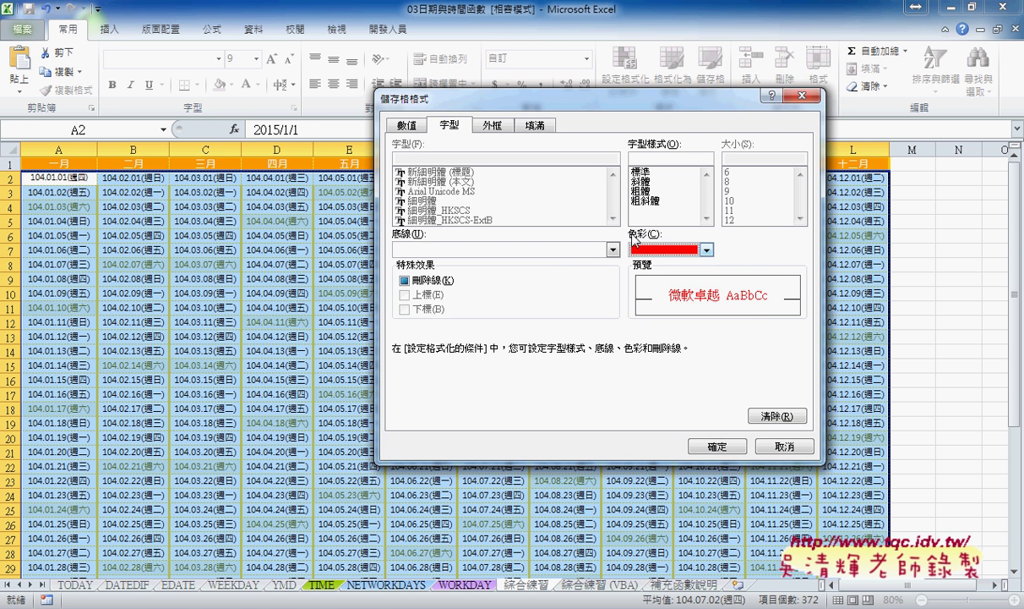
left_click(707, 445)
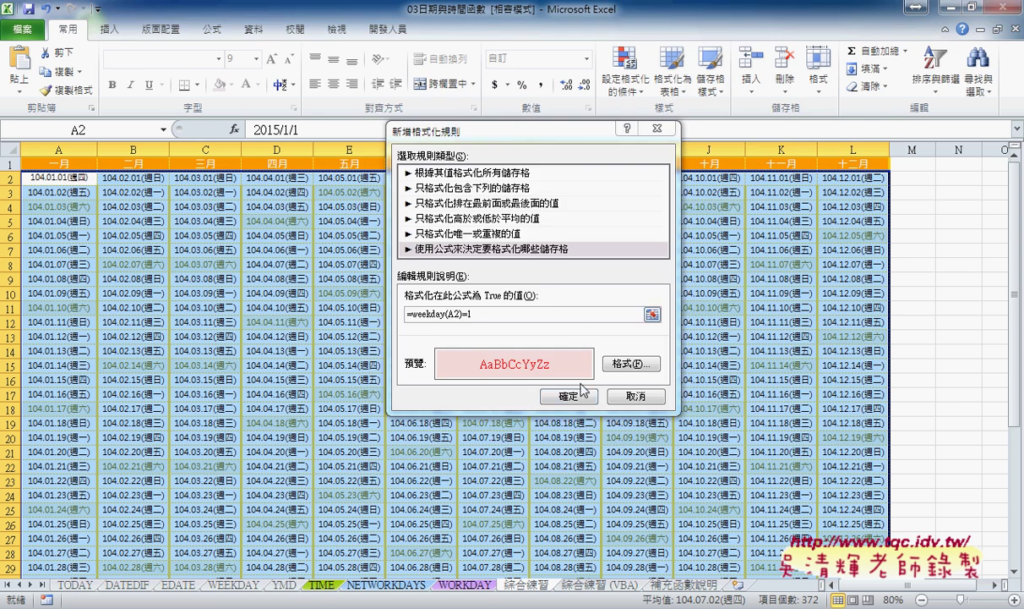
left_click(568, 396)
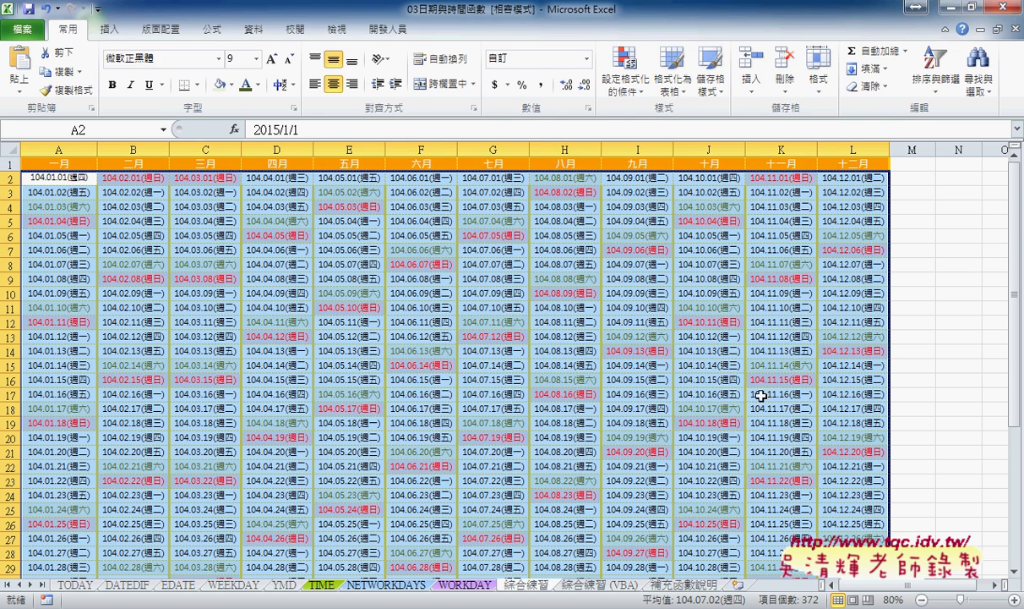
Deselect the grid and open Conditional Formatting > Manage Rules to review the weekend rules.
left_click(959, 392)
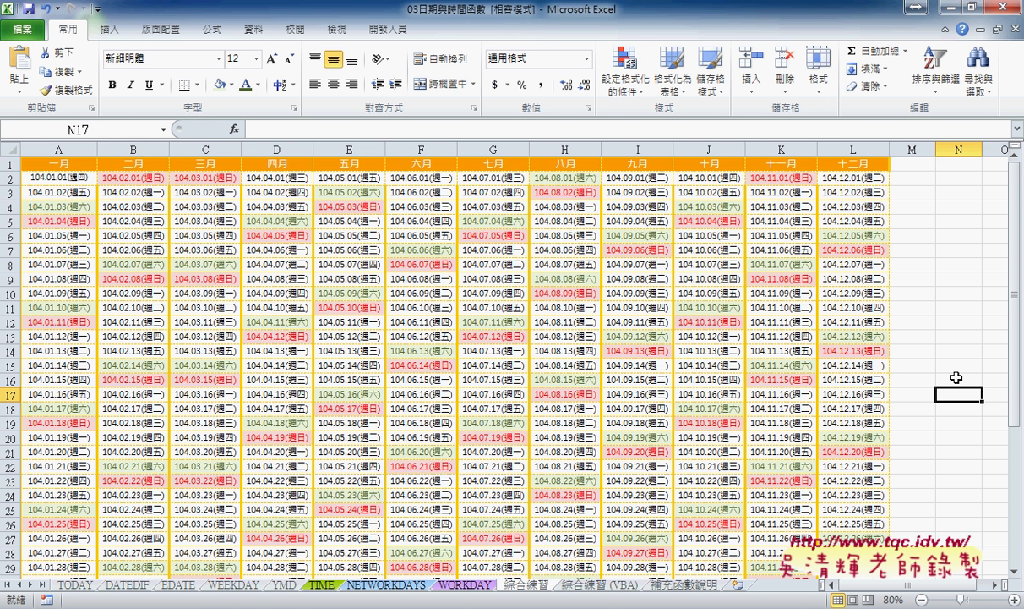
left_click(625, 74)
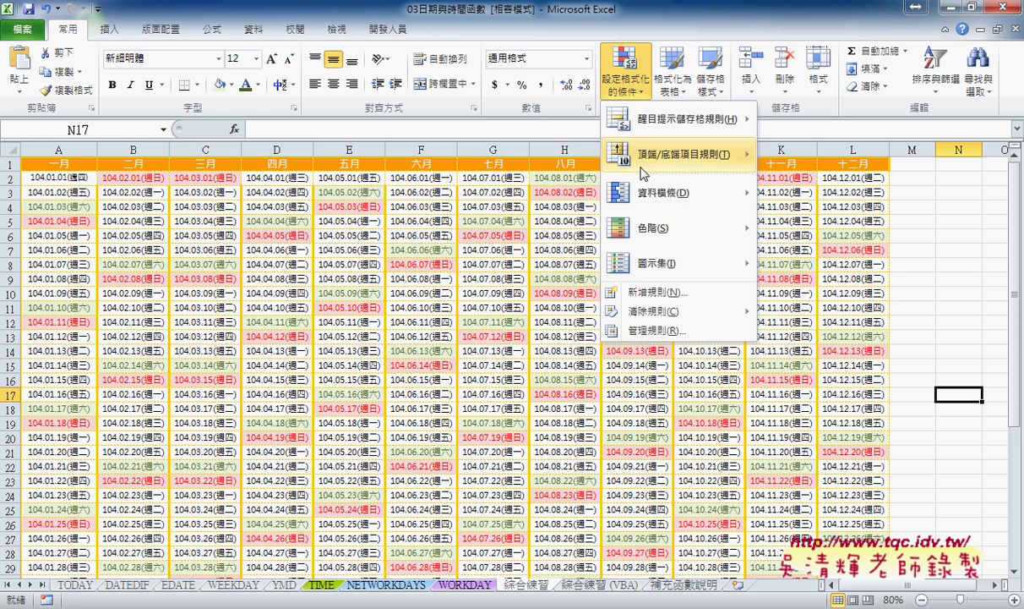
left_click(664, 292)
left_click(358, 233)
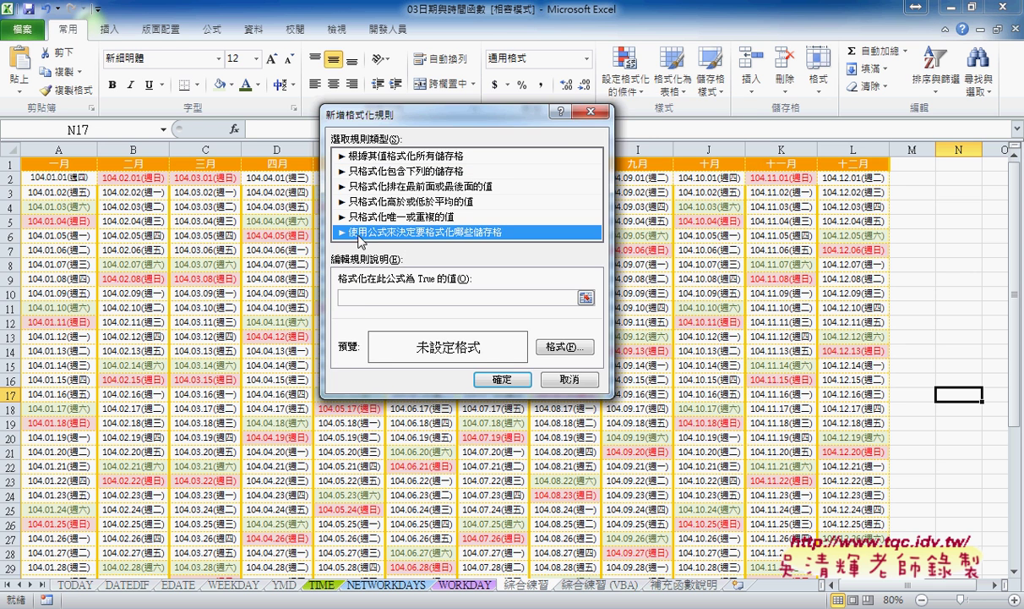
left_click(587, 378)
left_click(631, 94)
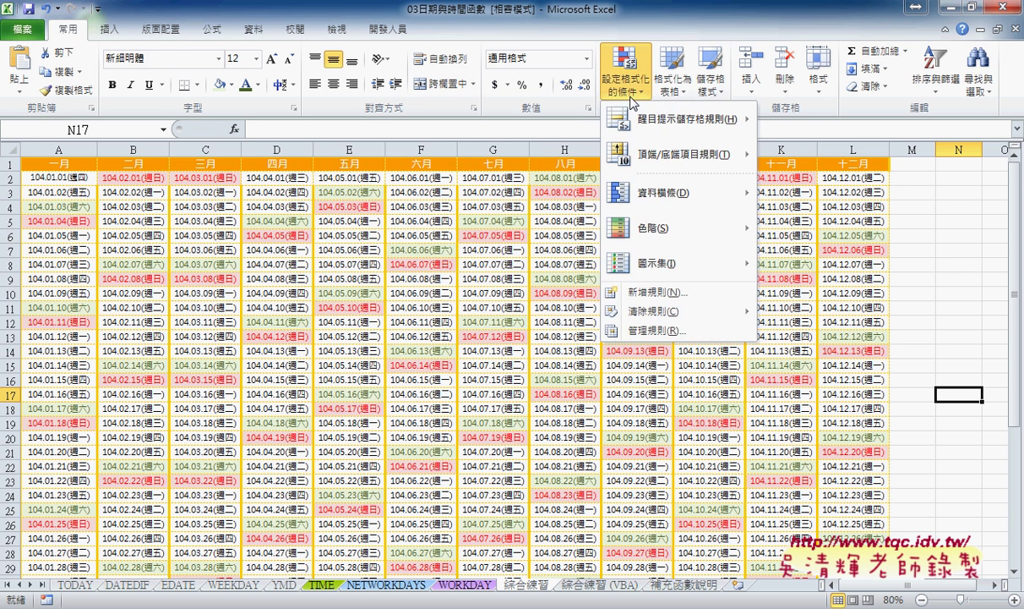
left_click(664, 331)
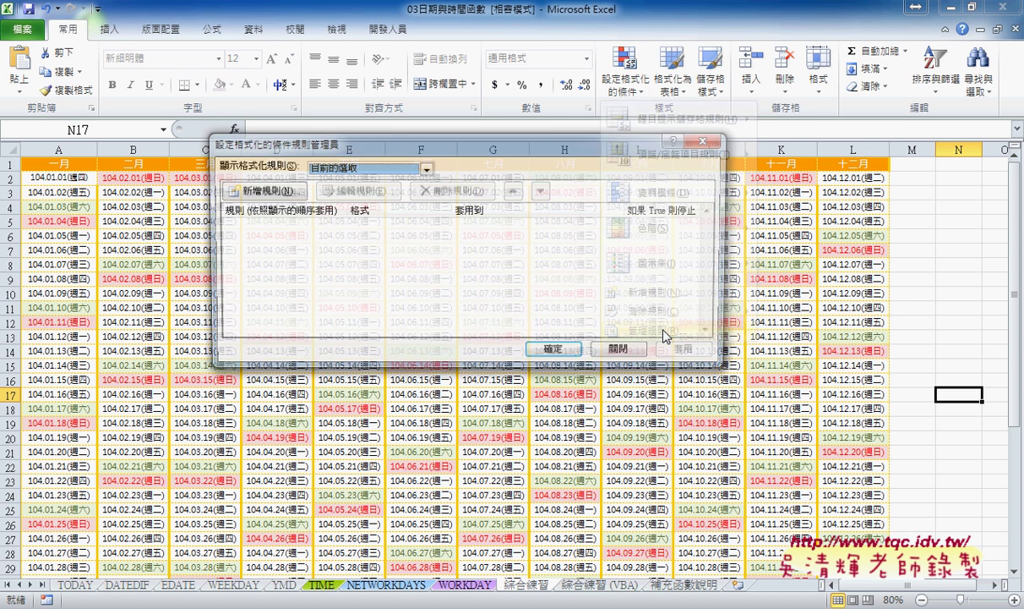
Review both weekend WEEKDAY rules for this worksheet, close the Rules Manager, and select L6:L7.
left_click(377, 172)
left_click(372, 195)
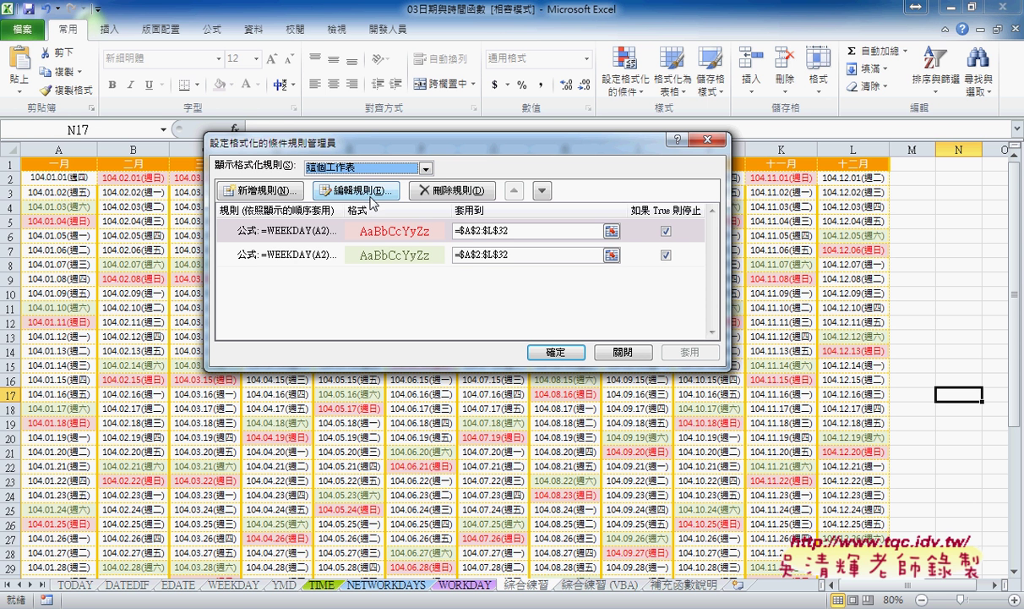
left_click(354, 167)
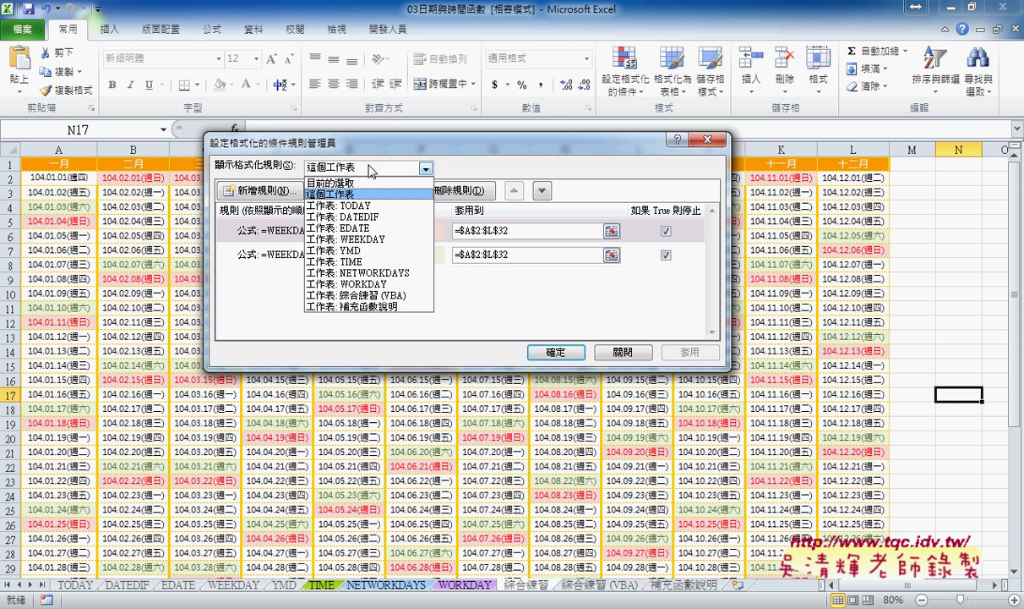
left_click(343, 194)
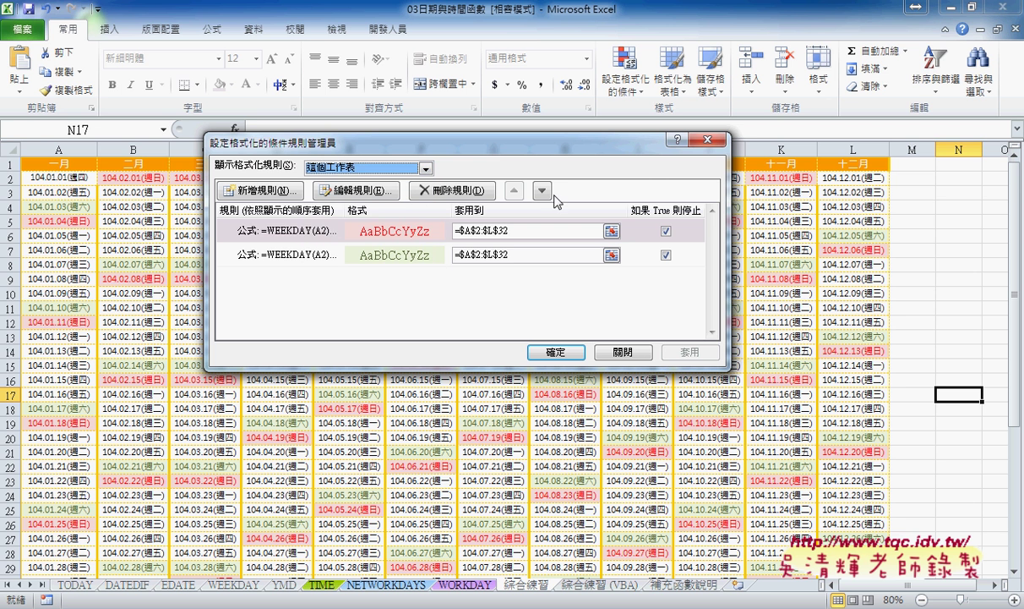
left_click(251, 221)
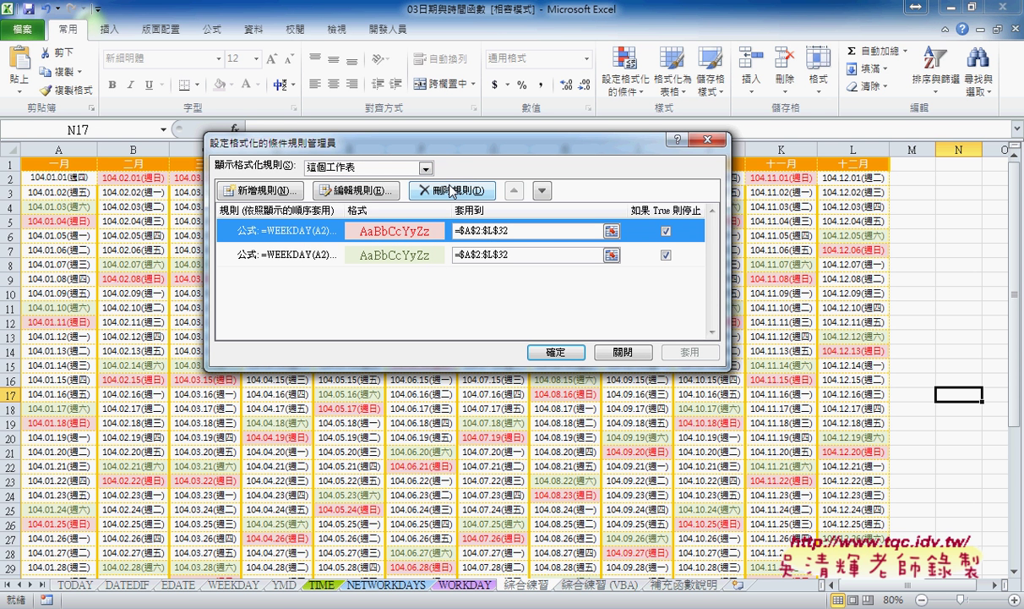
left_click(612, 341)
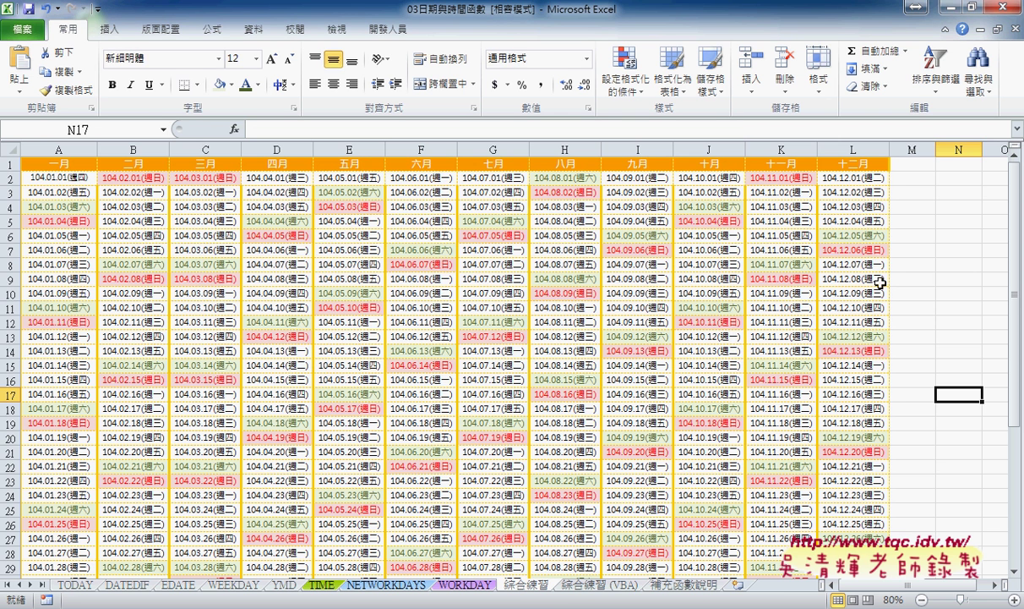
left_click_drag(857, 236, 859, 250)
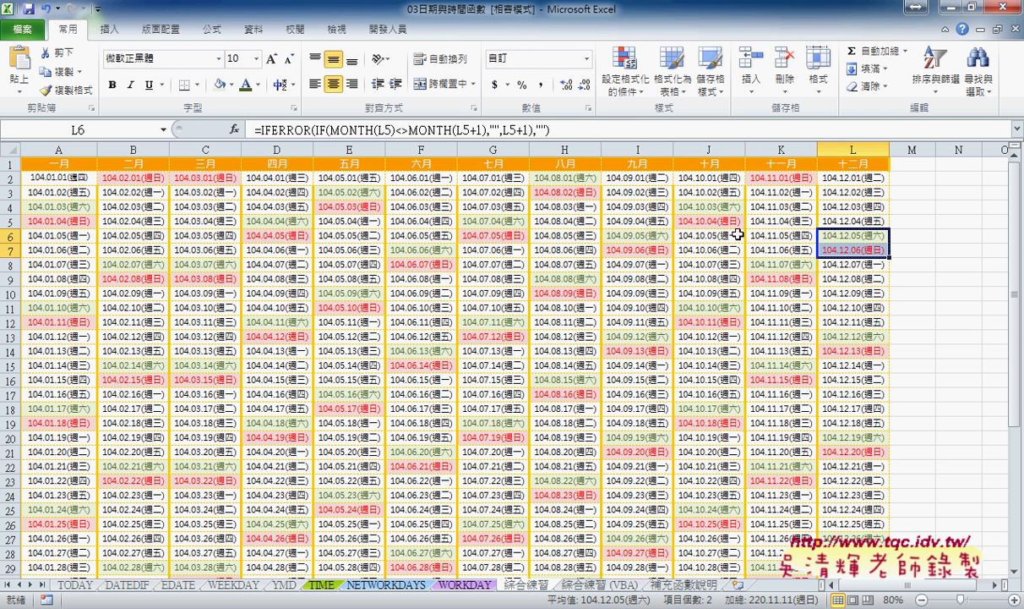
Give the December 5–6 dates in L6:L7 a new font colour and a red fill.
left_click(108, 29)
left_click(67, 29)
left_click(258, 85)
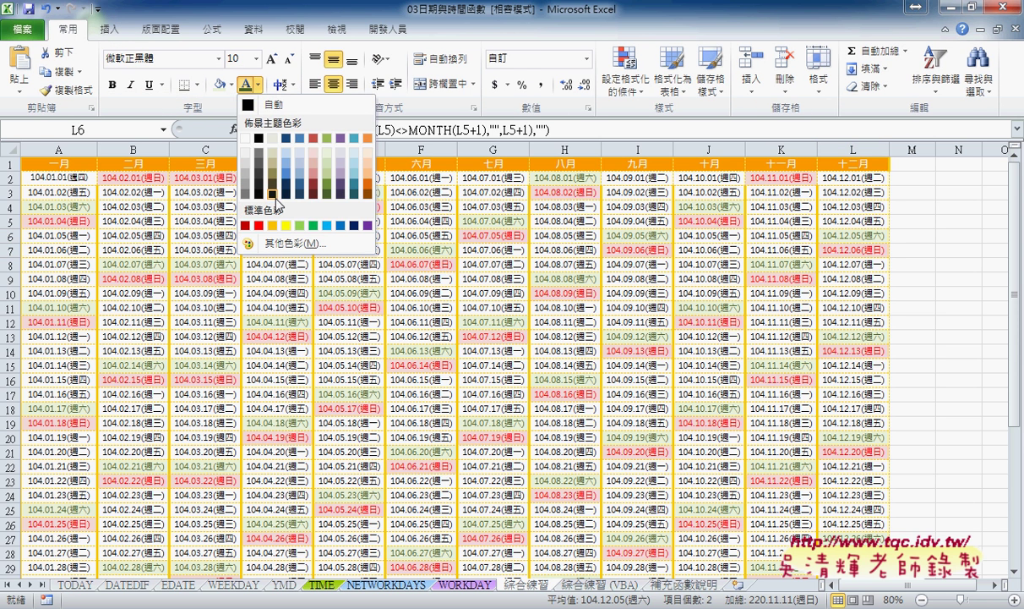
left_click(272, 195)
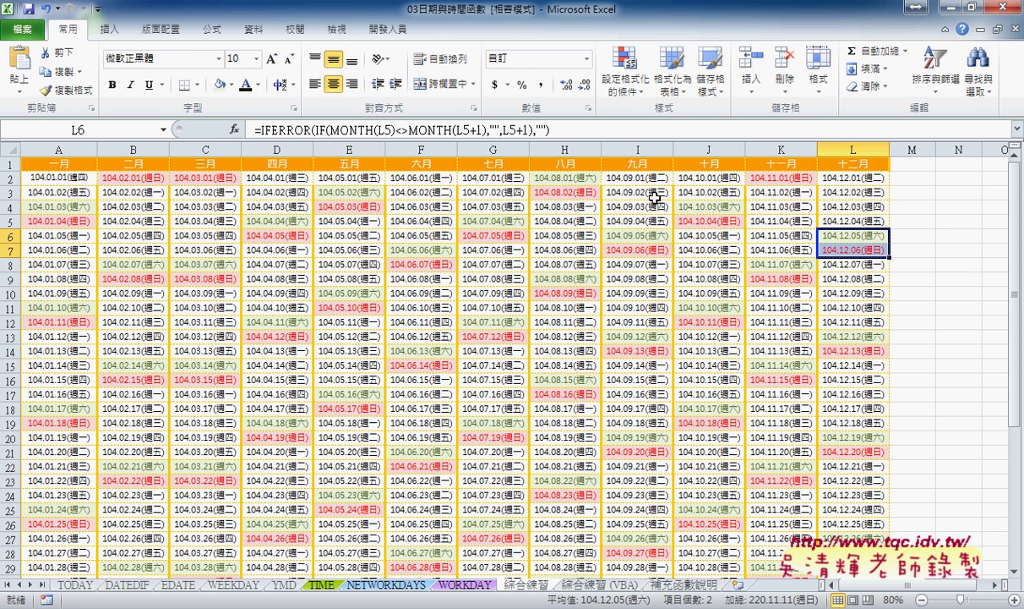
left_click(230, 86)
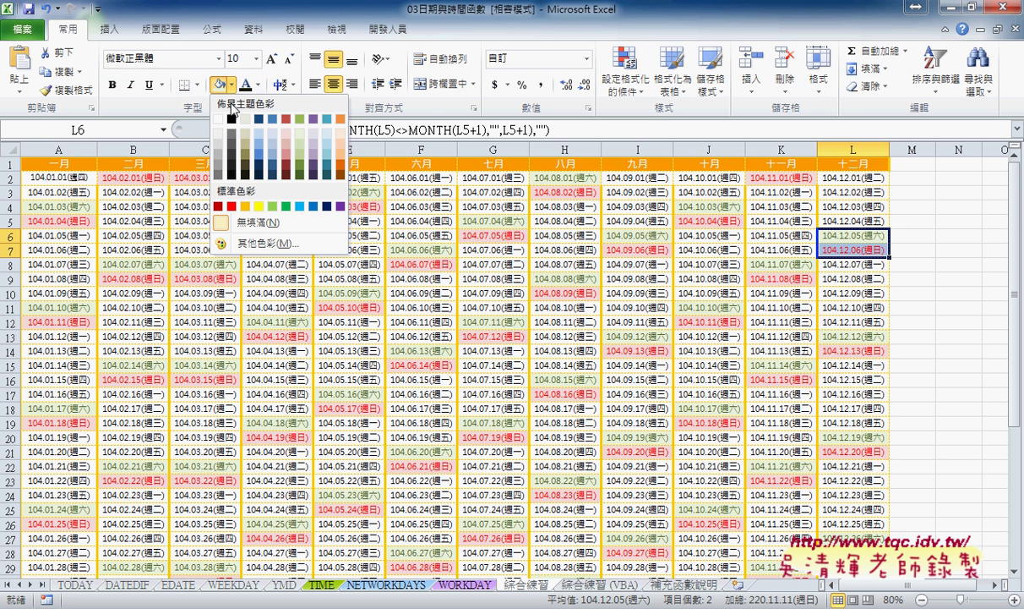
left_click(231, 206)
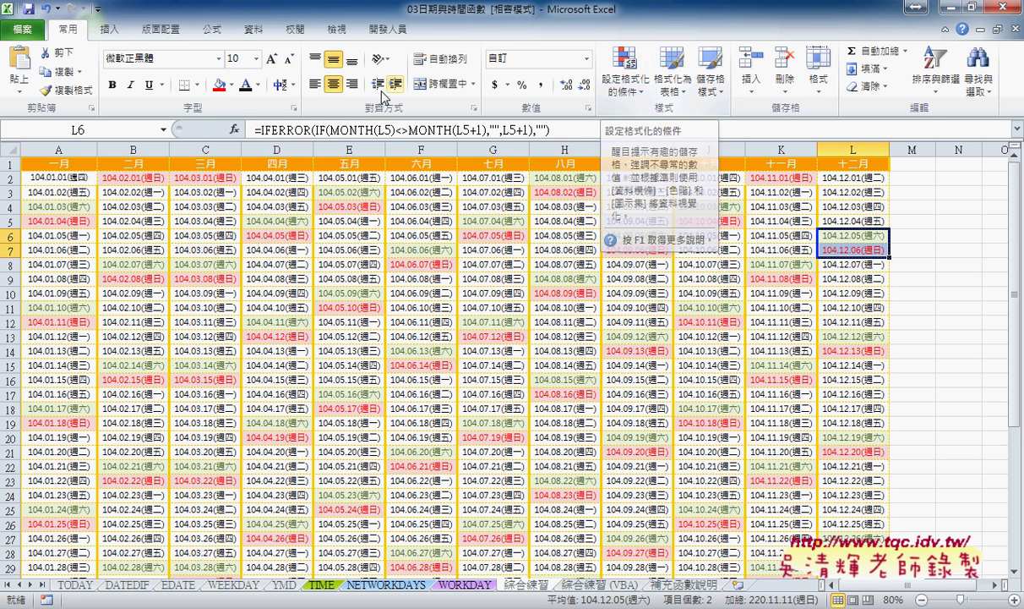
left_click(622, 85)
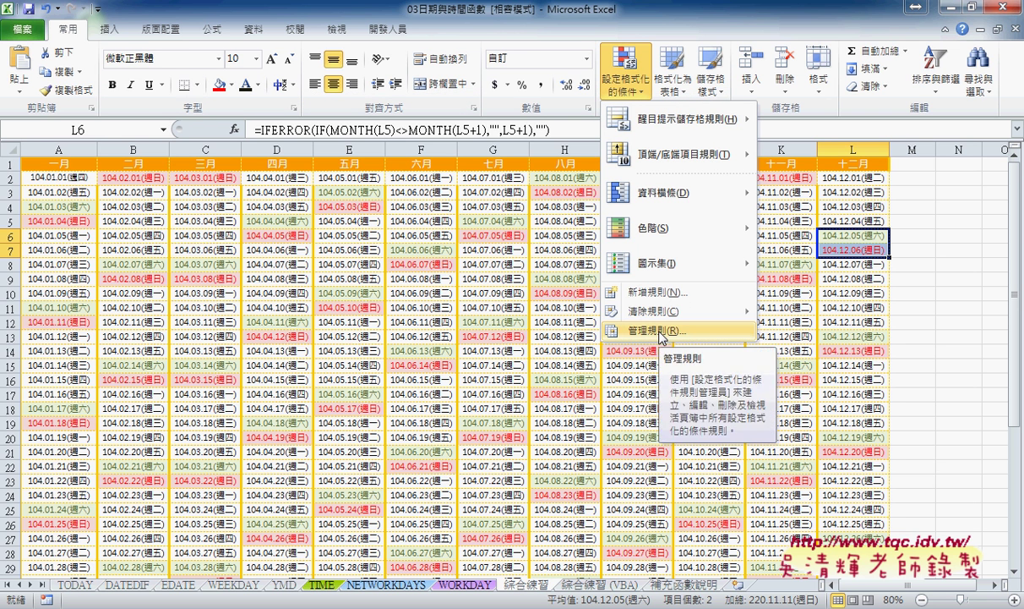
mouse_move(676, 311)
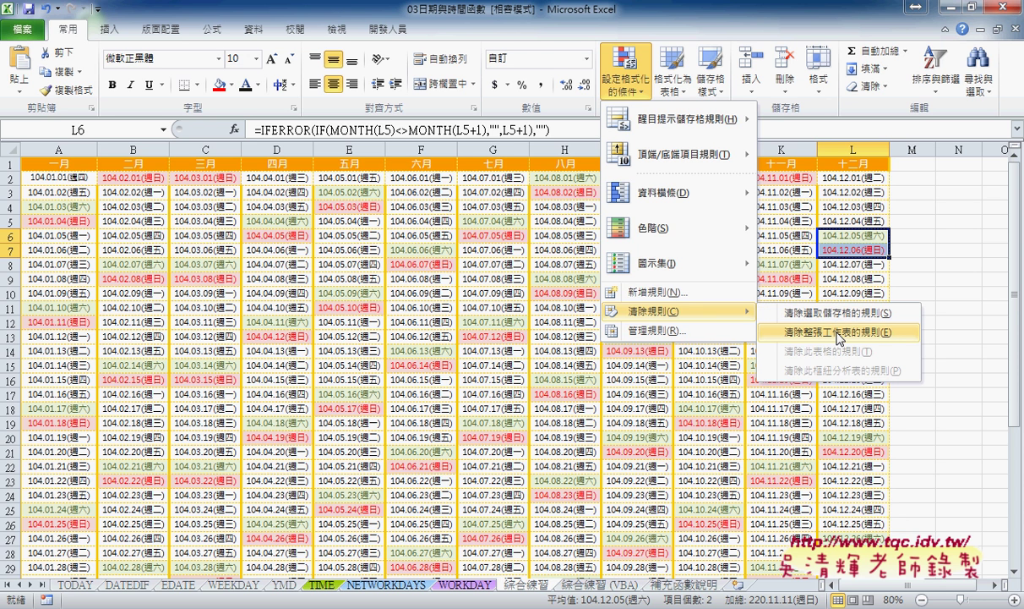
Clear all conditional formatting rules from the 綜合練習 sheet and switch to 綜合練習 (VBA).
left_click(839, 332)
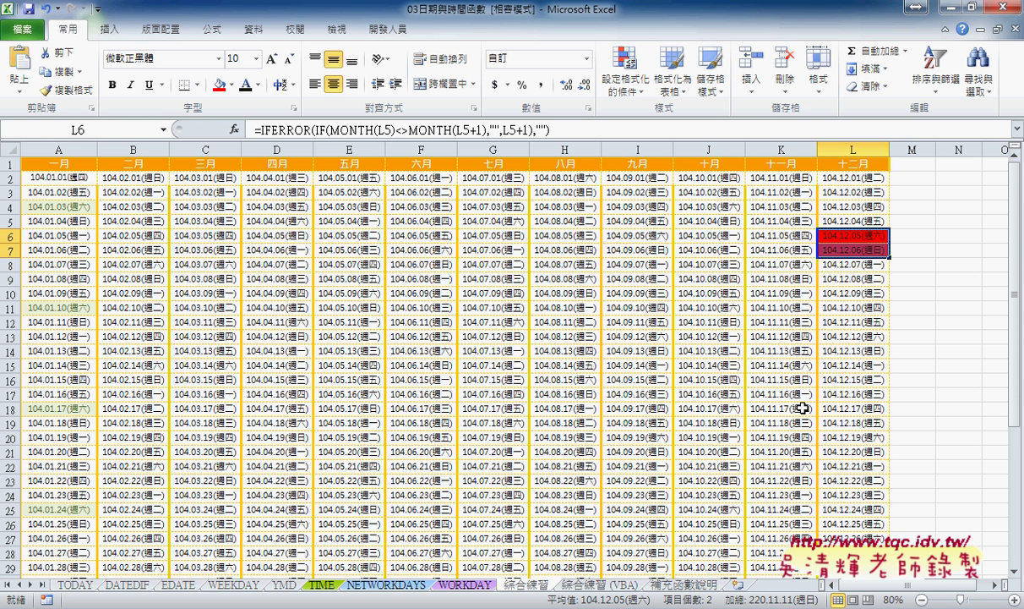
left_click(602, 585)
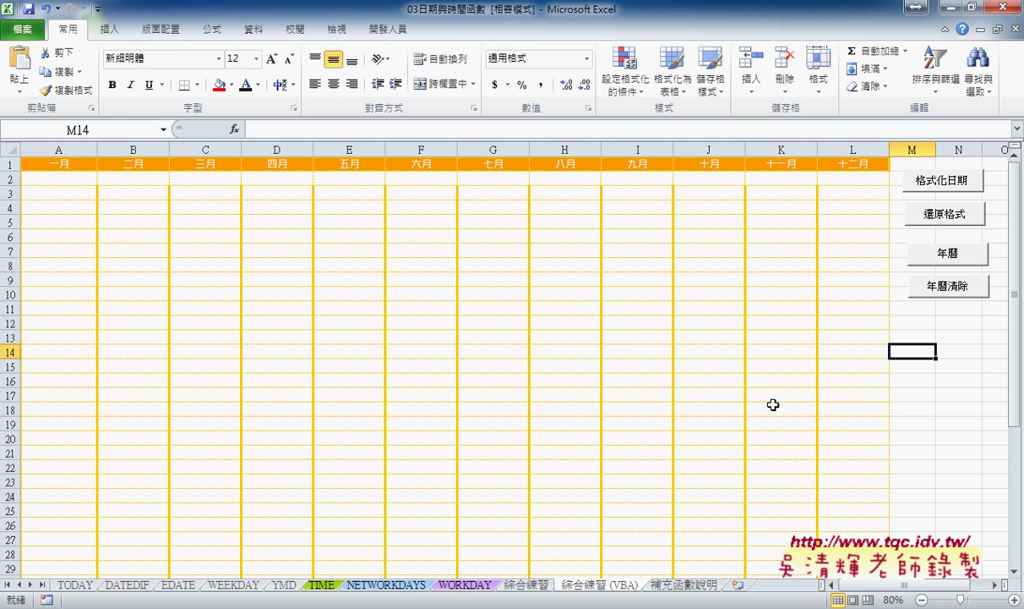
Generate the 2015 calendar with the 年曆 button, then strip its weekend colours with 還原格式.
left_click(941, 261)
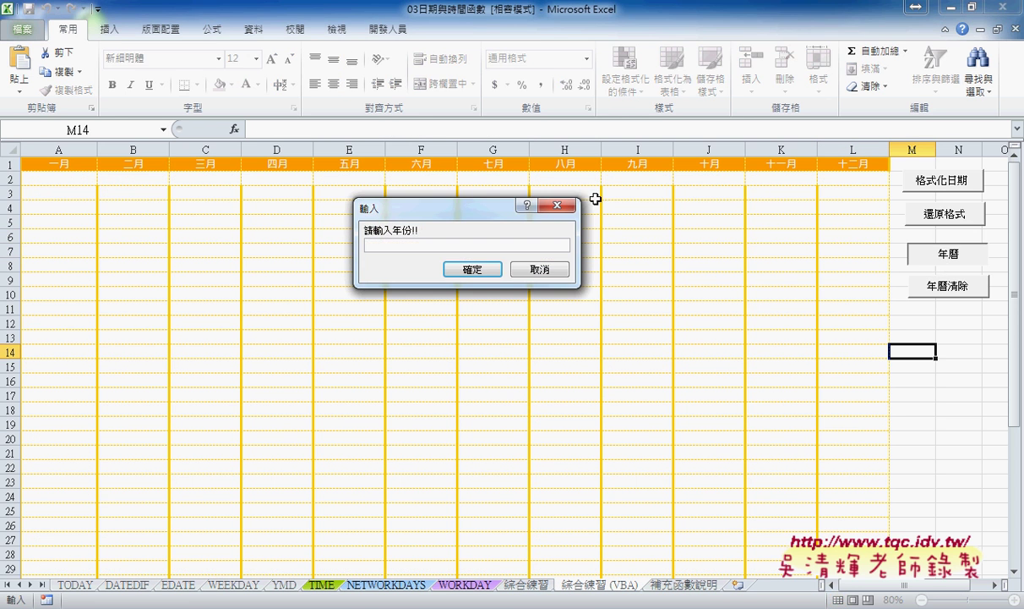
type("2015")
key("Return")
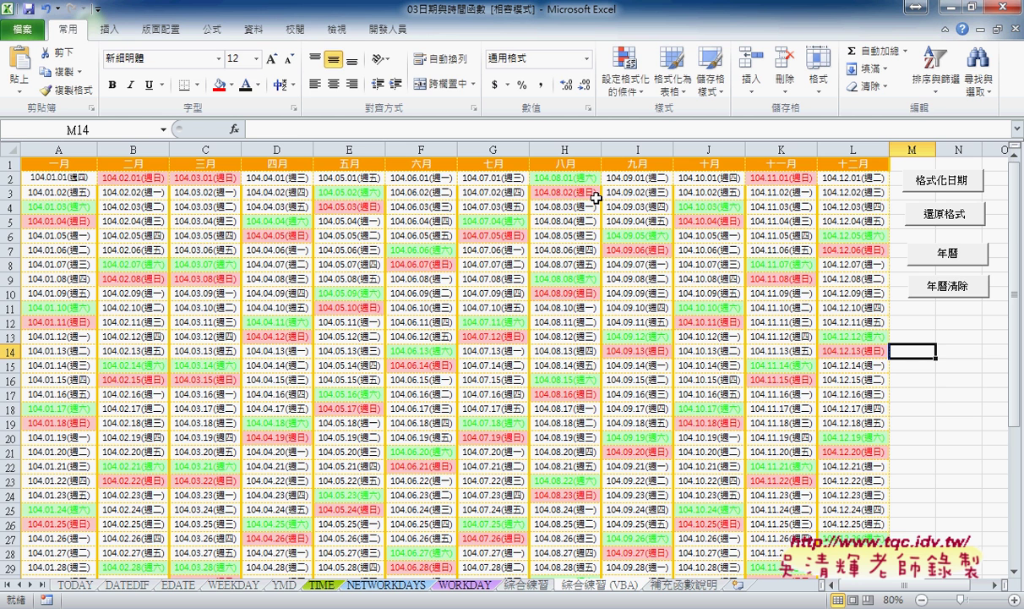
left_click(907, 211)
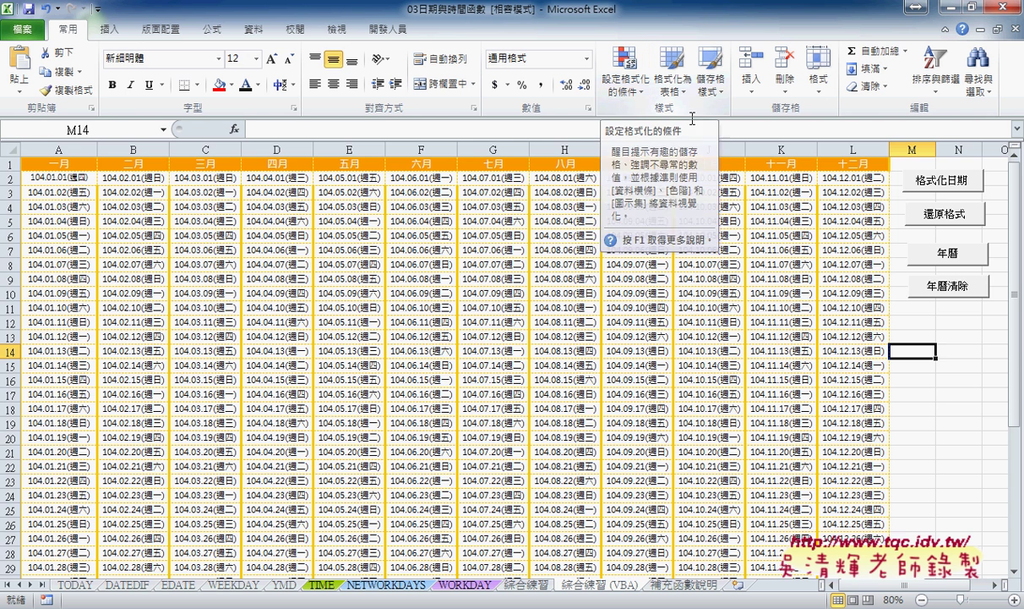
Toggle 格式化日期 and 還原格式, ending with Saturdays green and Sundays pink.
left_click(946, 188)
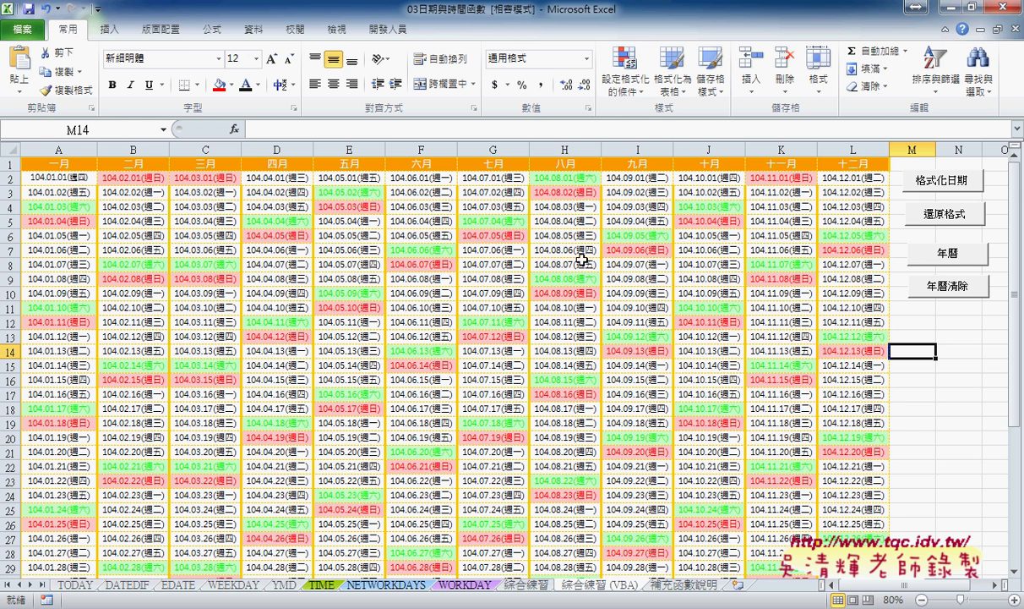
left_click(925, 219)
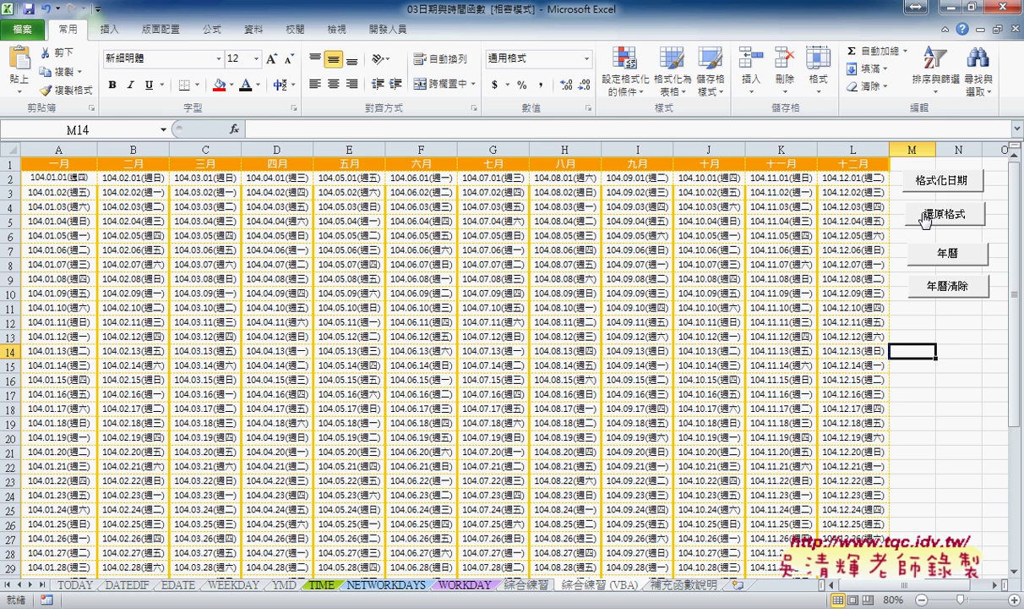
left_click(938, 184)
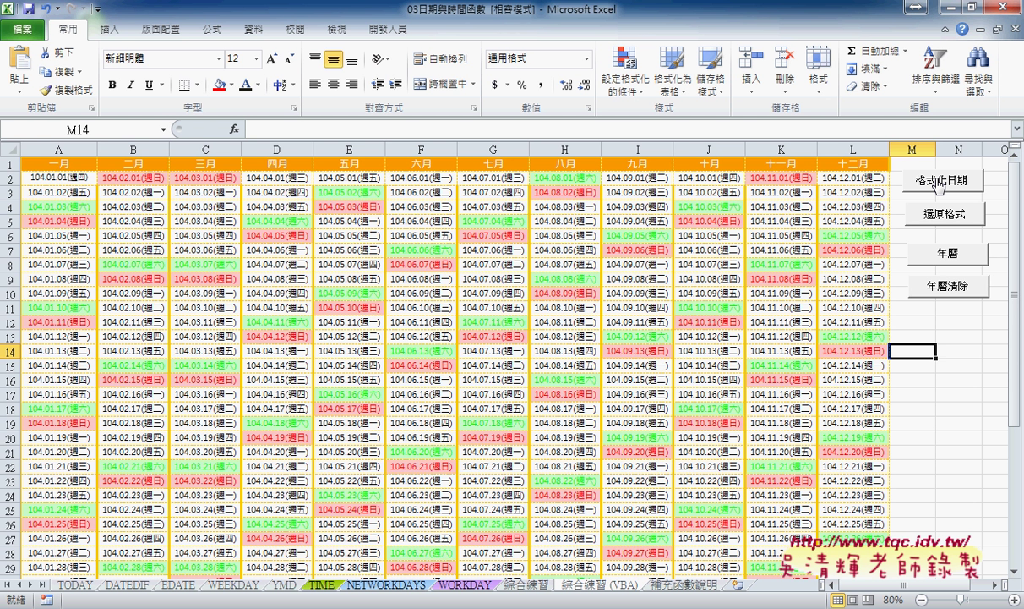
Re-toggle the VBA calendar's weekend colours, then drag the 綜合練習 sheet tab.
left_click(935, 216)
left_click(917, 181)
left_click(535, 584)
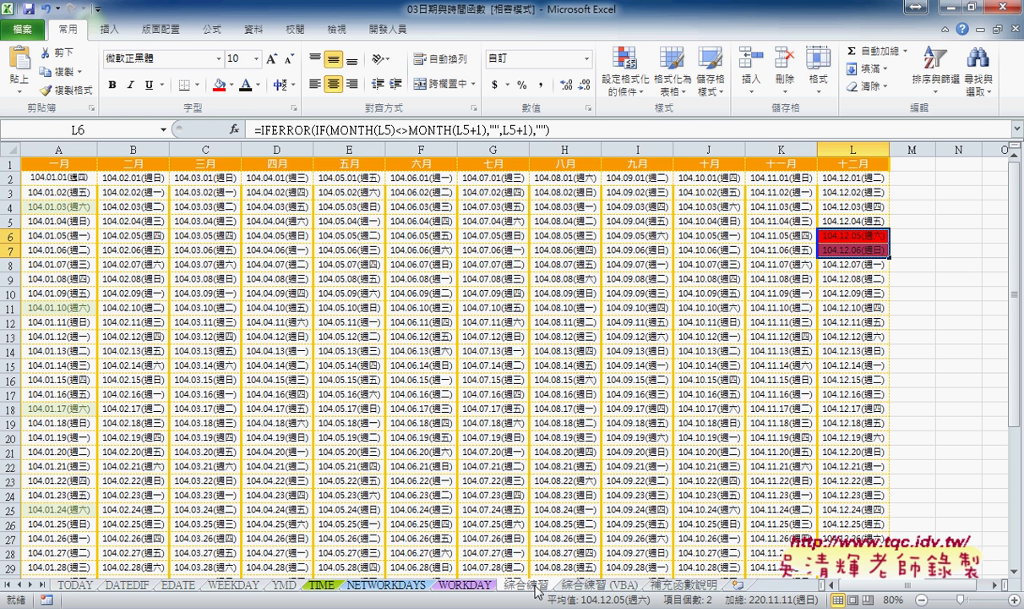
left_click_drag(534, 592, 573, 581)
left_click_drag(573, 581, 559, 581)
Copy the 綜合練習 sheet as 綜合練習 (2) and return to the 綜合練習 (VBA) calendar.
left_click(604, 585)
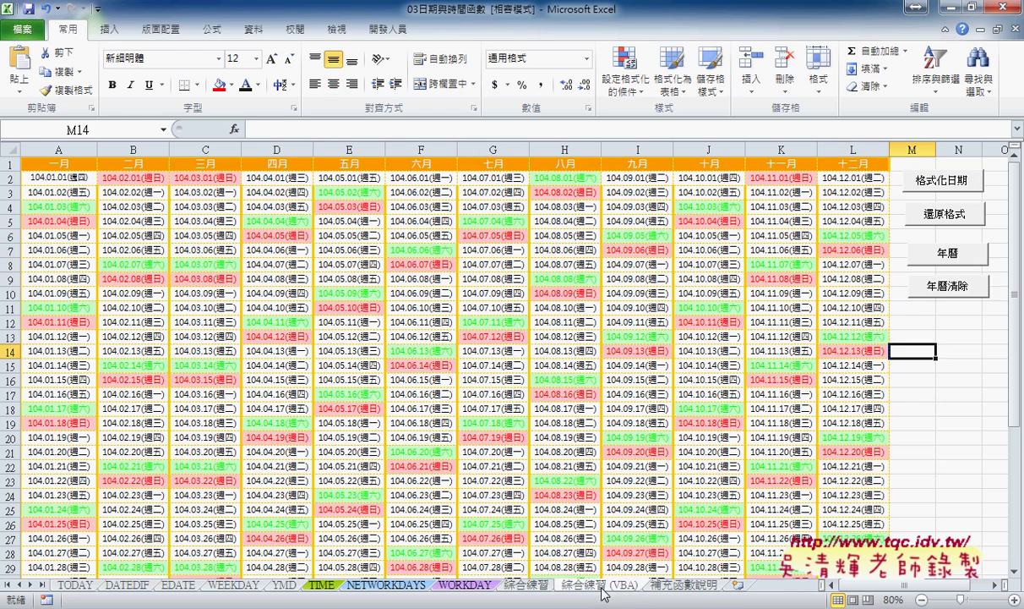
left_click(523, 585)
left_click(561, 585)
left_click(529, 582)
left_click_drag(530, 590, 578, 579)
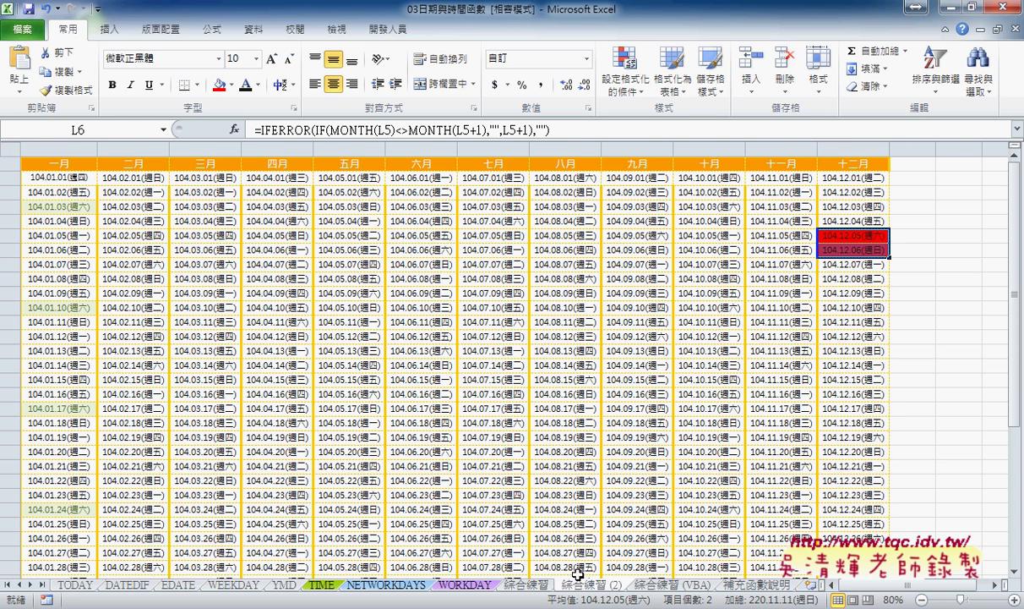
left_click(655, 590)
left_click(626, 72)
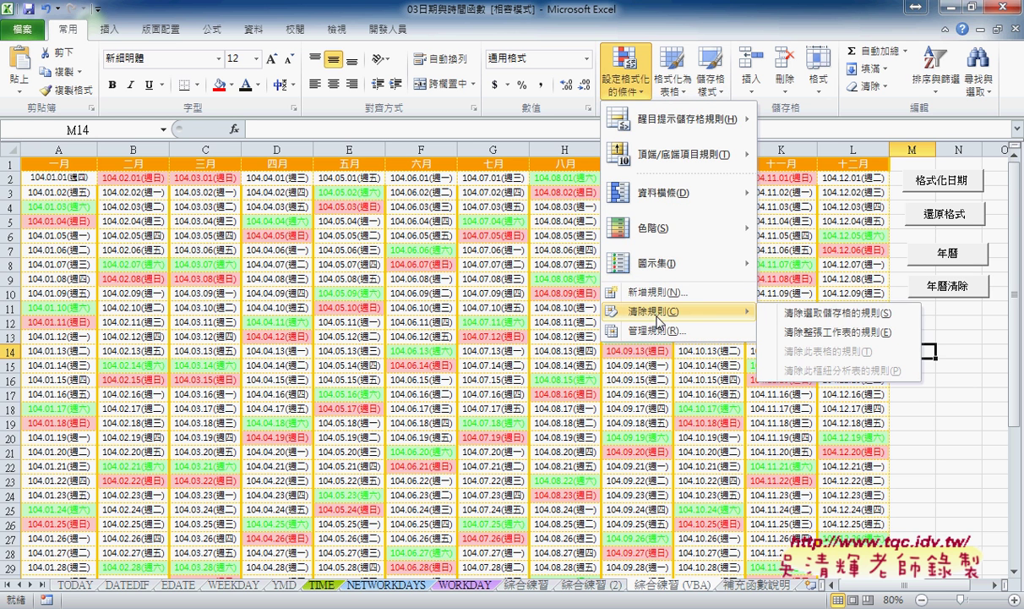